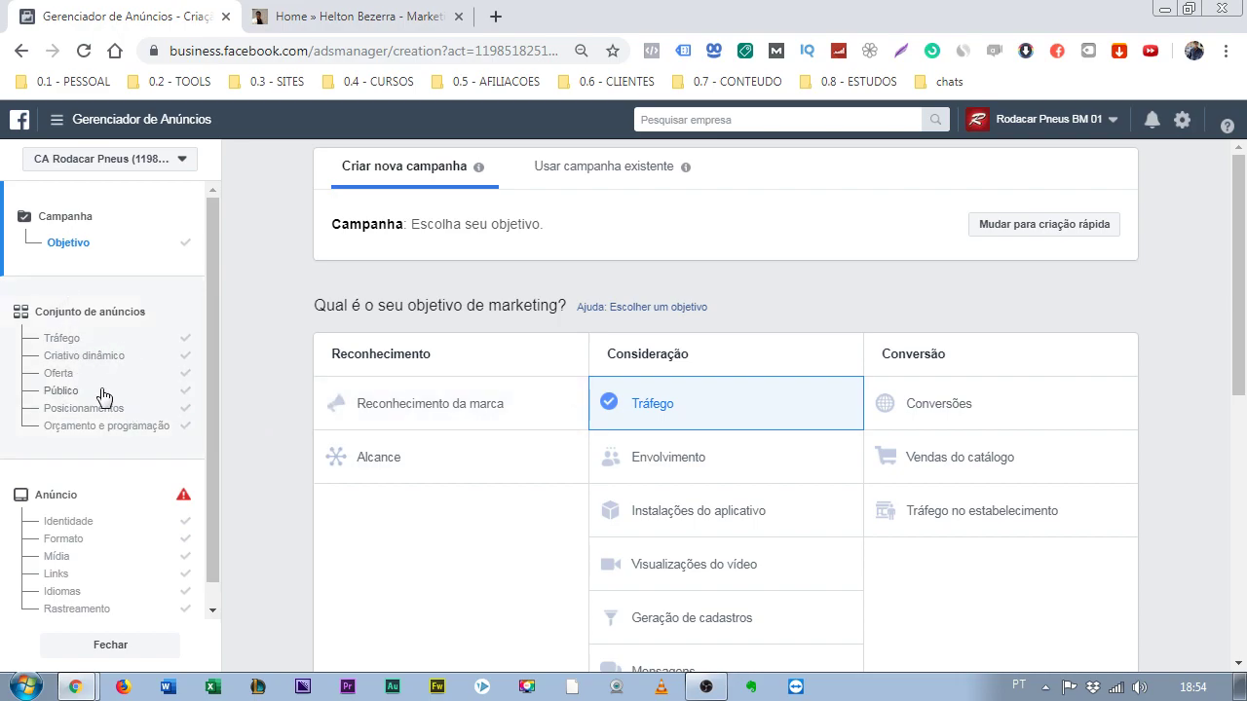
Enable the instant experience option for the ad's single image or video format.
{"action": "left_click", "coordinate": [61, 543]}
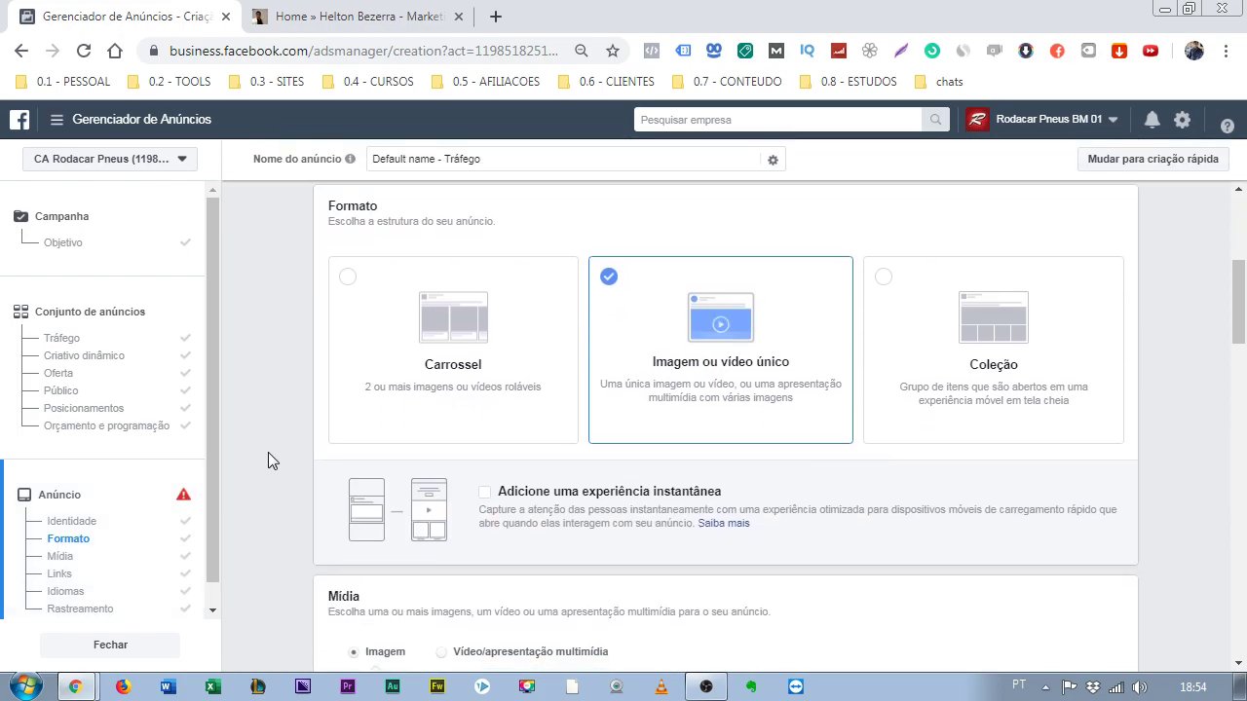
{"action": "scroll", "coordinate": [316, 419], "scroll_direction": "down", "scroll_amount": 2}
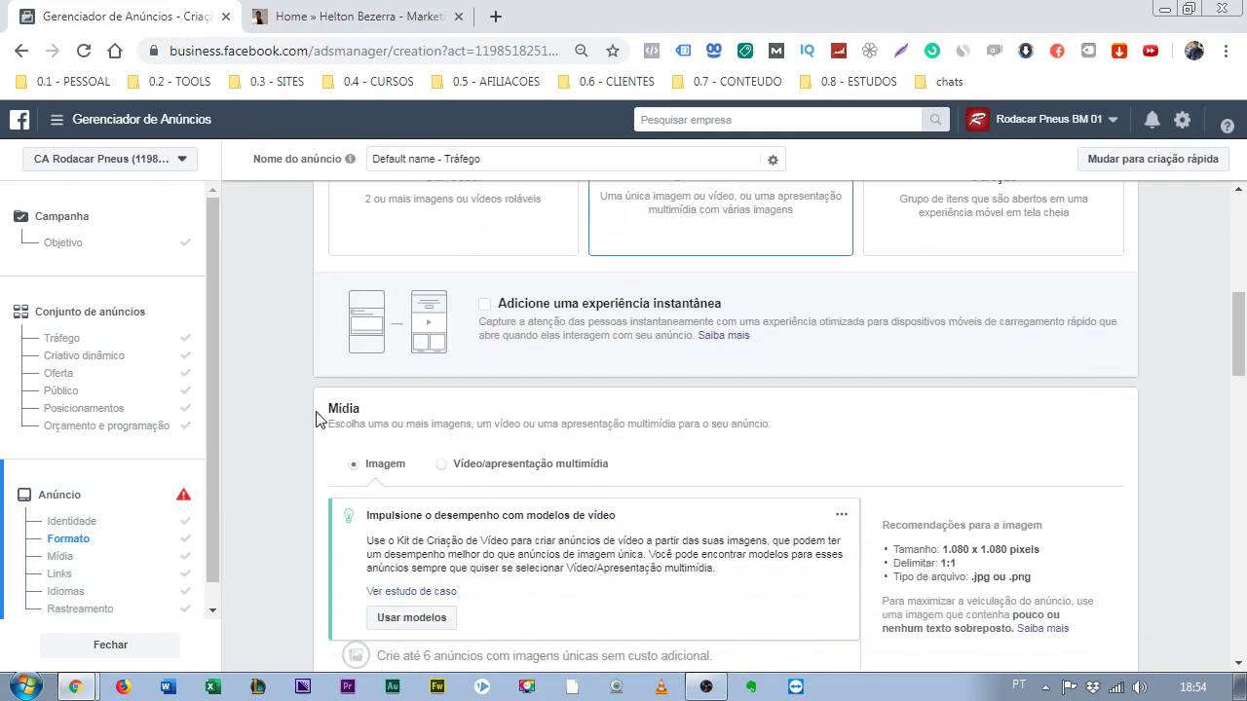
{"action": "left_click", "coordinate": [604, 310]}
{"action": "left_click", "coordinate": [512, 314]}
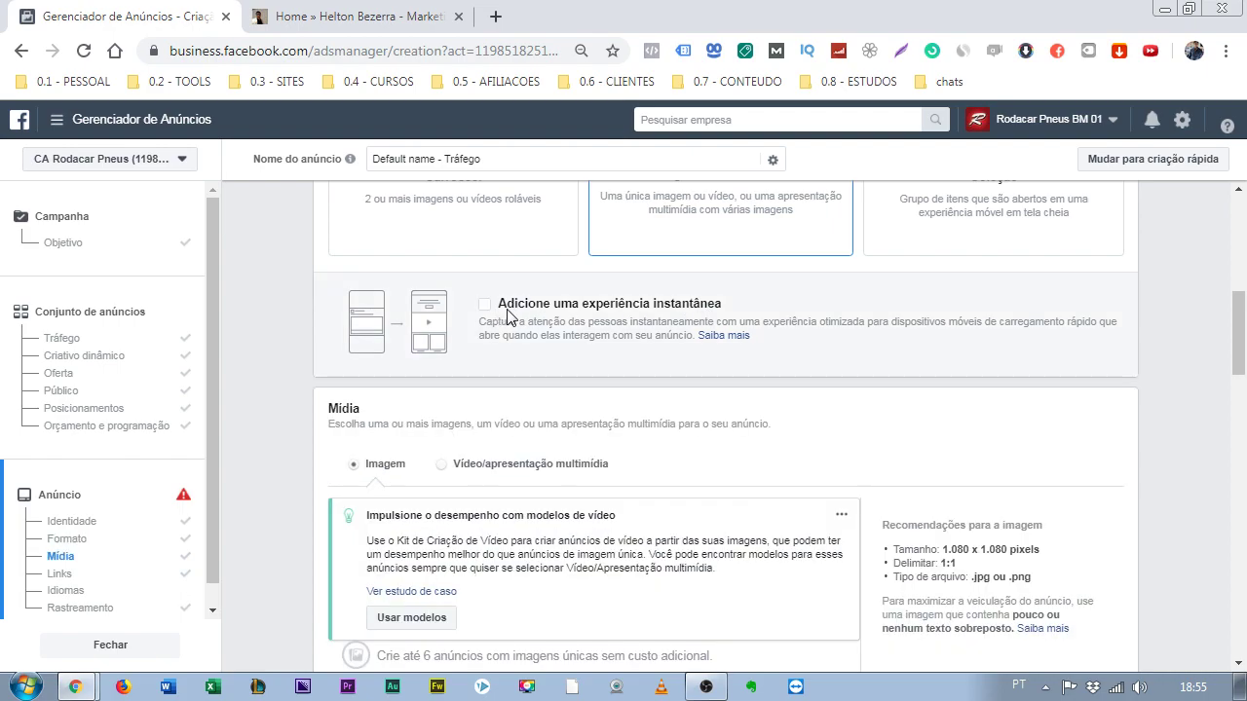
{"action": "left_click", "coordinate": [506, 309]}
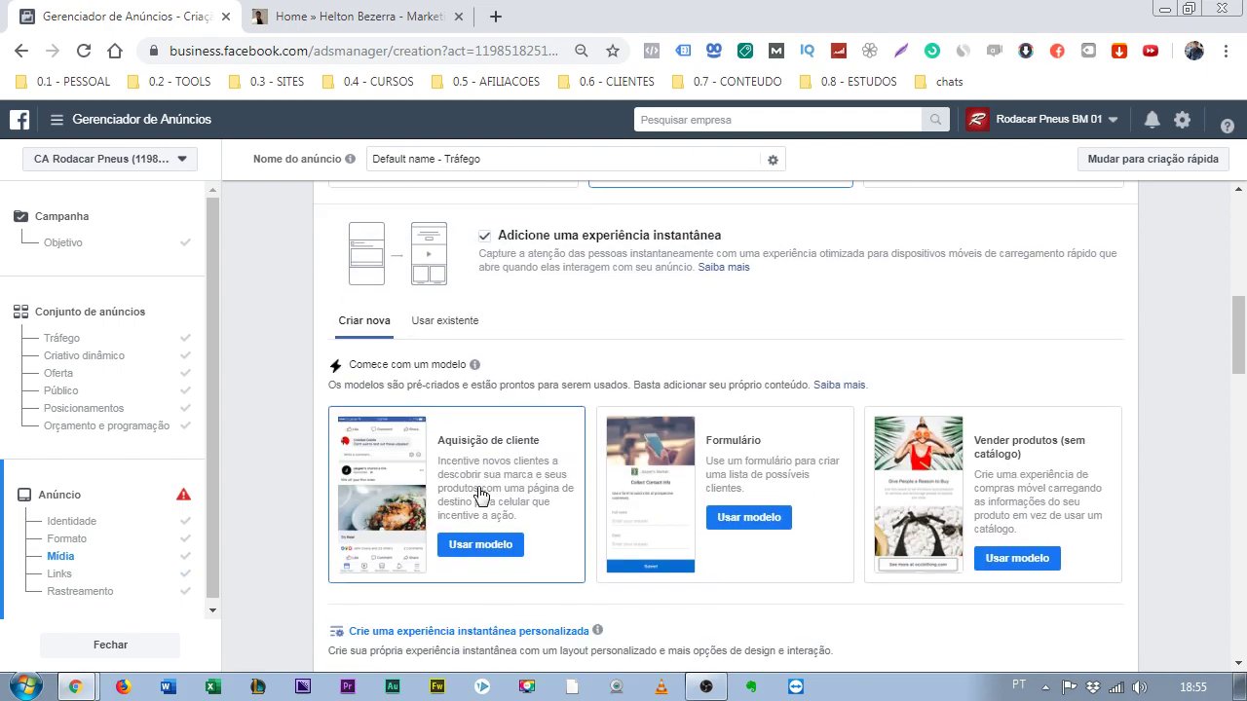
Start a new instant experience from the "Aquisição de cliente" template.
{"action": "scroll", "coordinate": [472, 457], "scroll_direction": "down", "scroll_amount": 1}
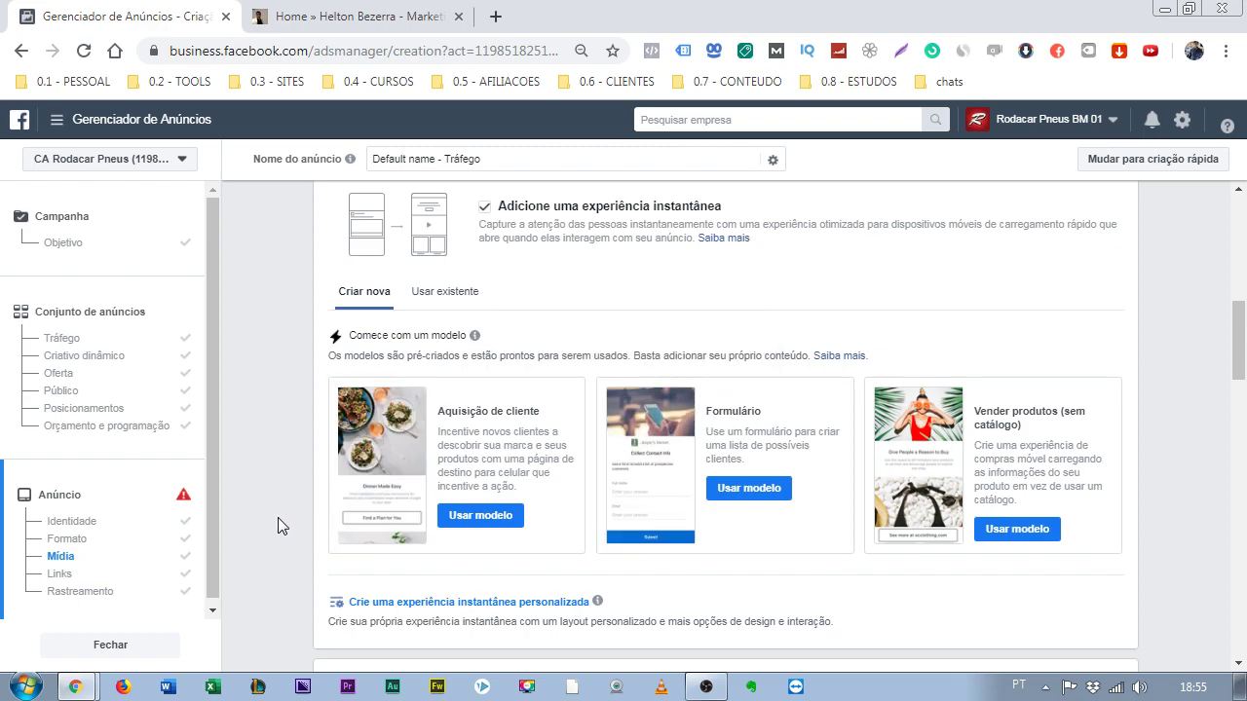
{"action": "scroll", "coordinate": [310, 554], "scroll_direction": "down", "scroll_amount": 1}
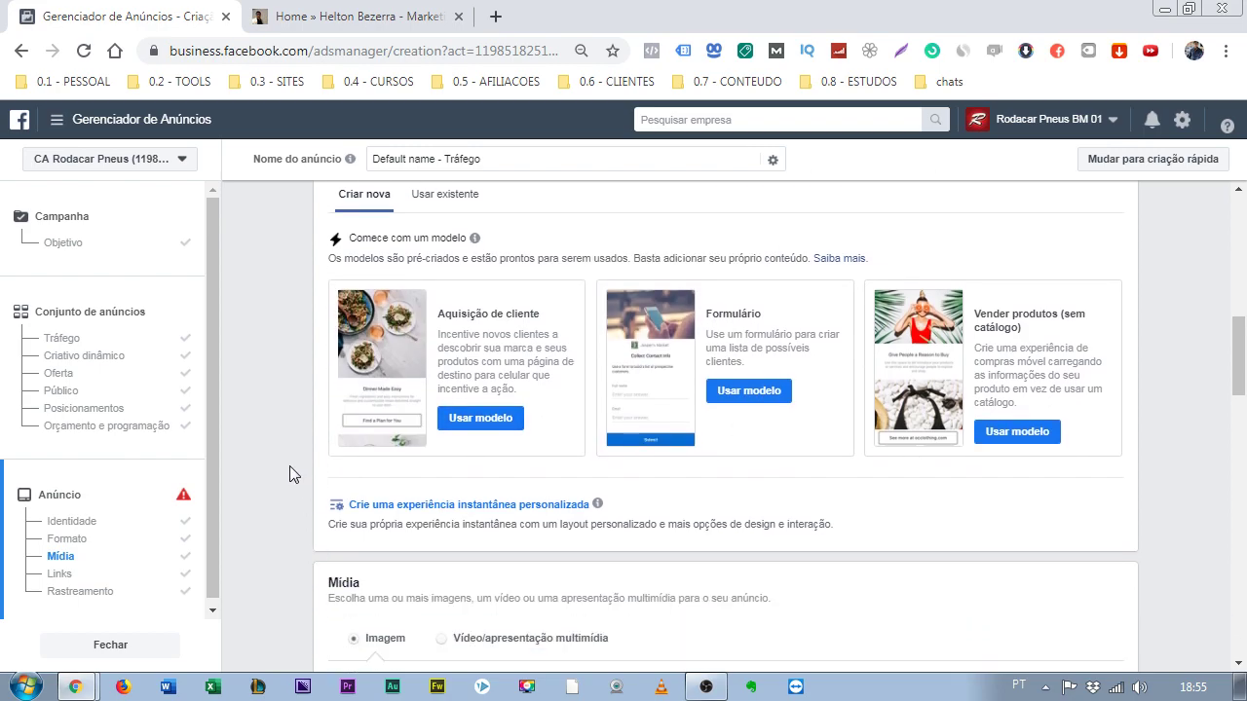
{"action": "scroll", "coordinate": [295, 477], "scroll_direction": "up", "scroll_amount": 1}
{"action": "left_click", "coordinate": [473, 519]}
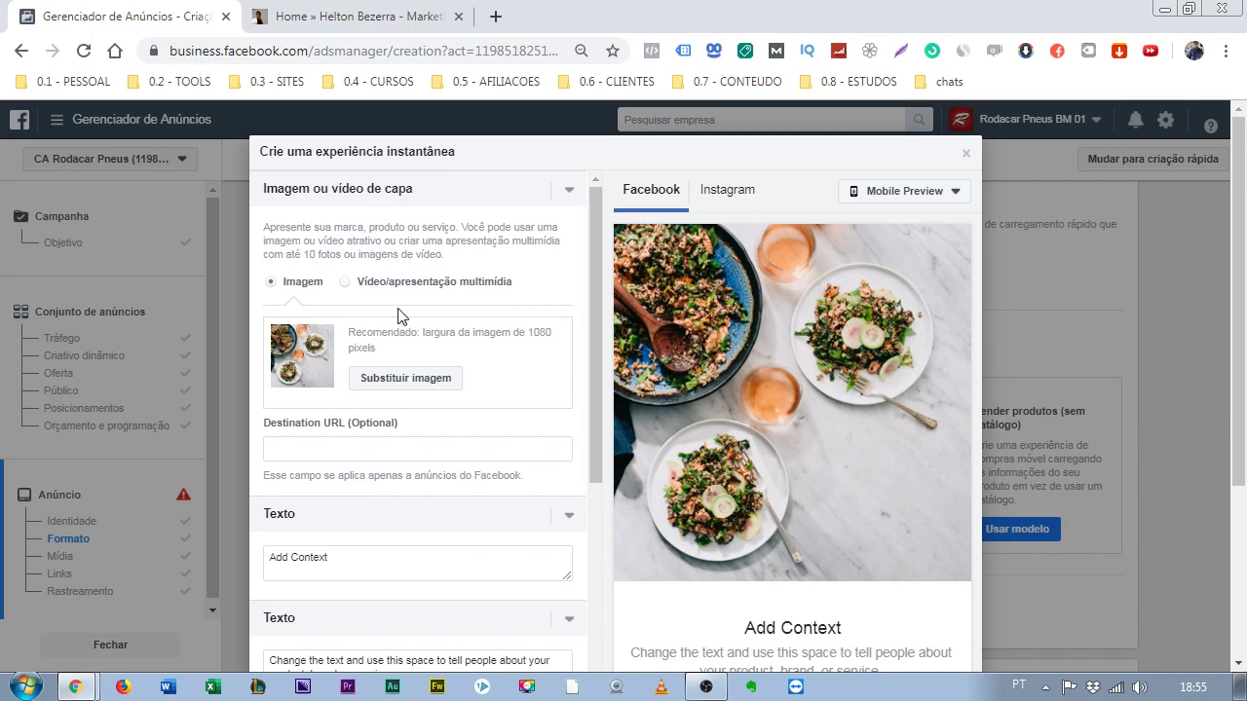
Try the video/slideshow cover type, return the cover to an image and open its optional destination URL for editing.
{"action": "left_click", "coordinate": [346, 283]}
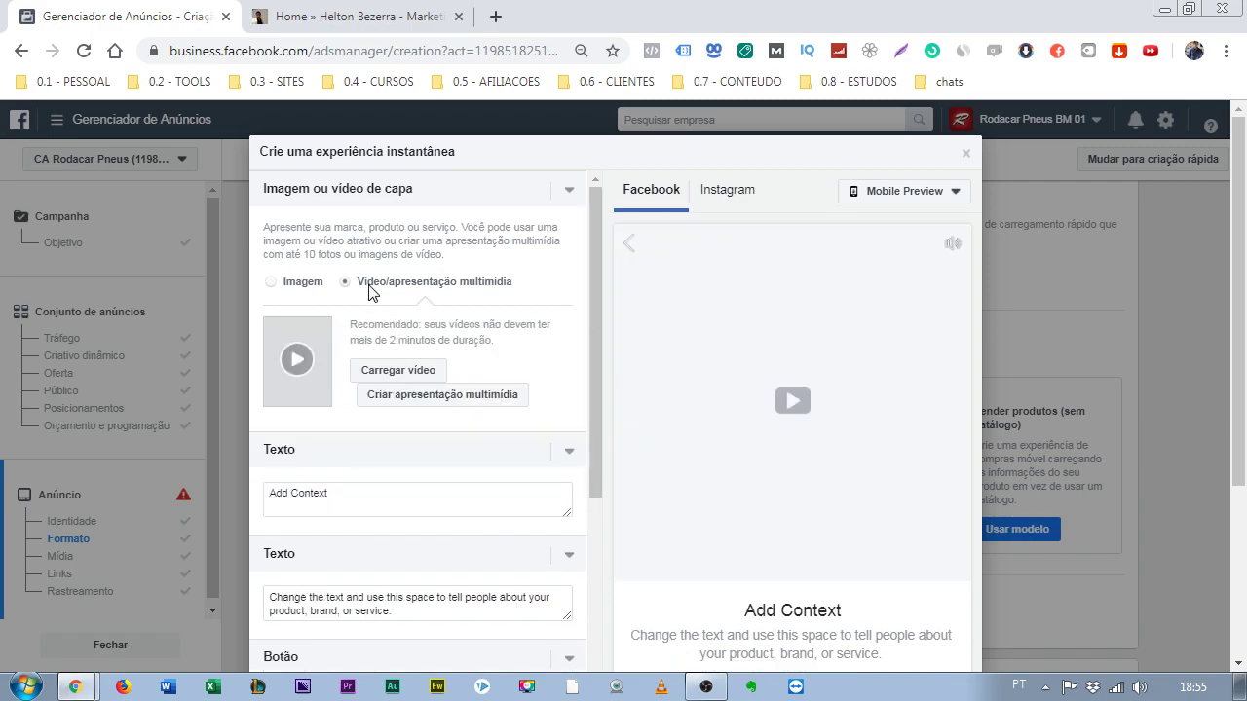
{"action": "left_click", "coordinate": [300, 284]}
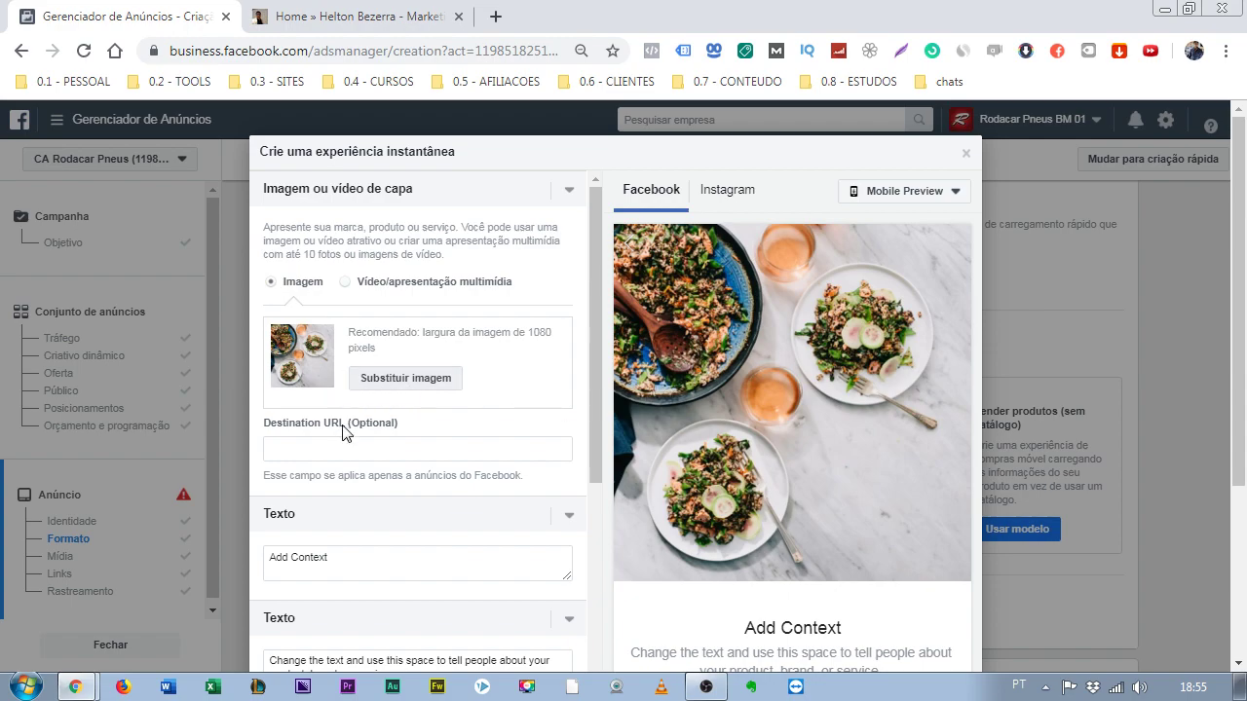
{"action": "left_click", "coordinate": [320, 449]}
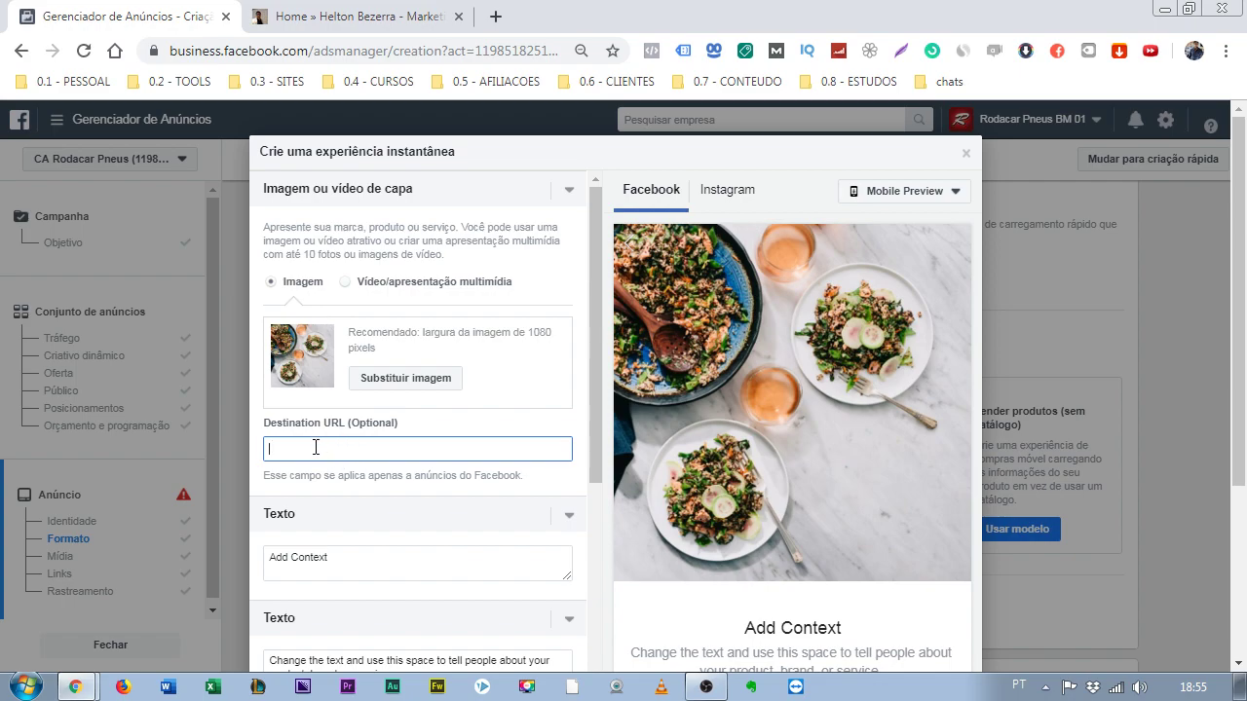
Replace the "Add Context" heading in the first text block with "rttrttr".
{"action": "scroll", "coordinate": [379, 434], "scroll_direction": "down", "scroll_amount": 1}
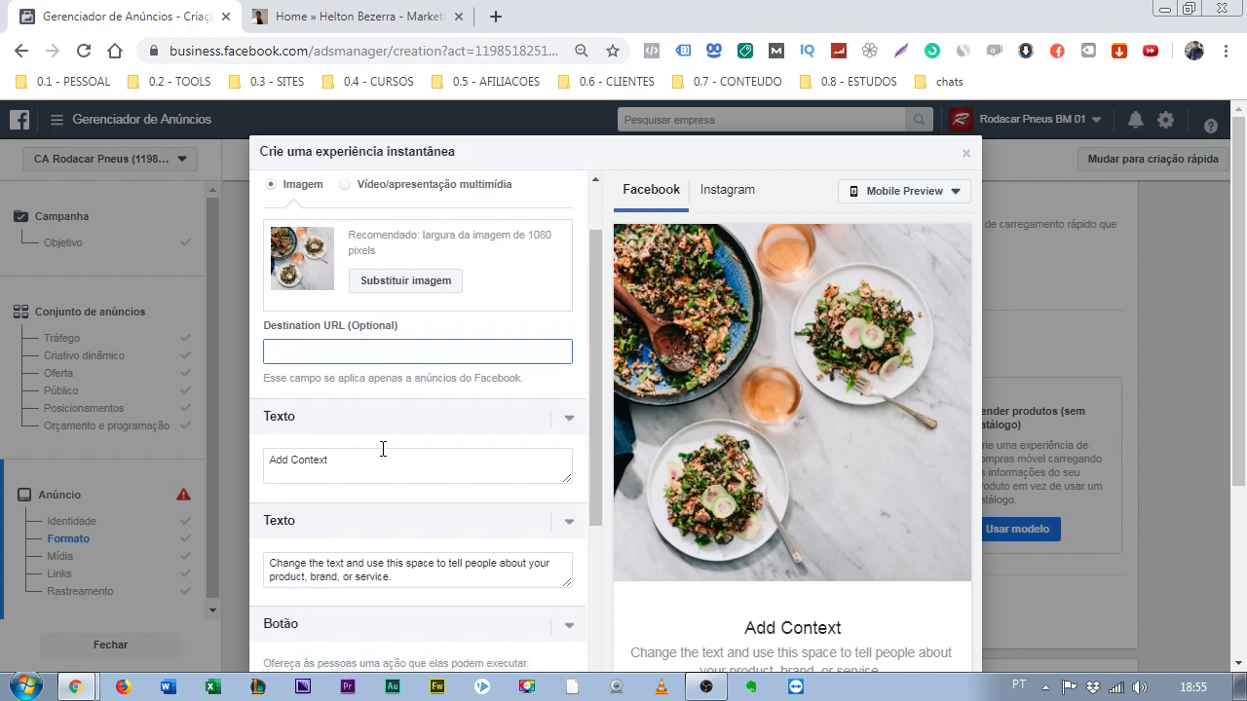
{"action": "triple_click", "coordinate": [292, 464]}
{"action": "type", "text": "rttrttr"}
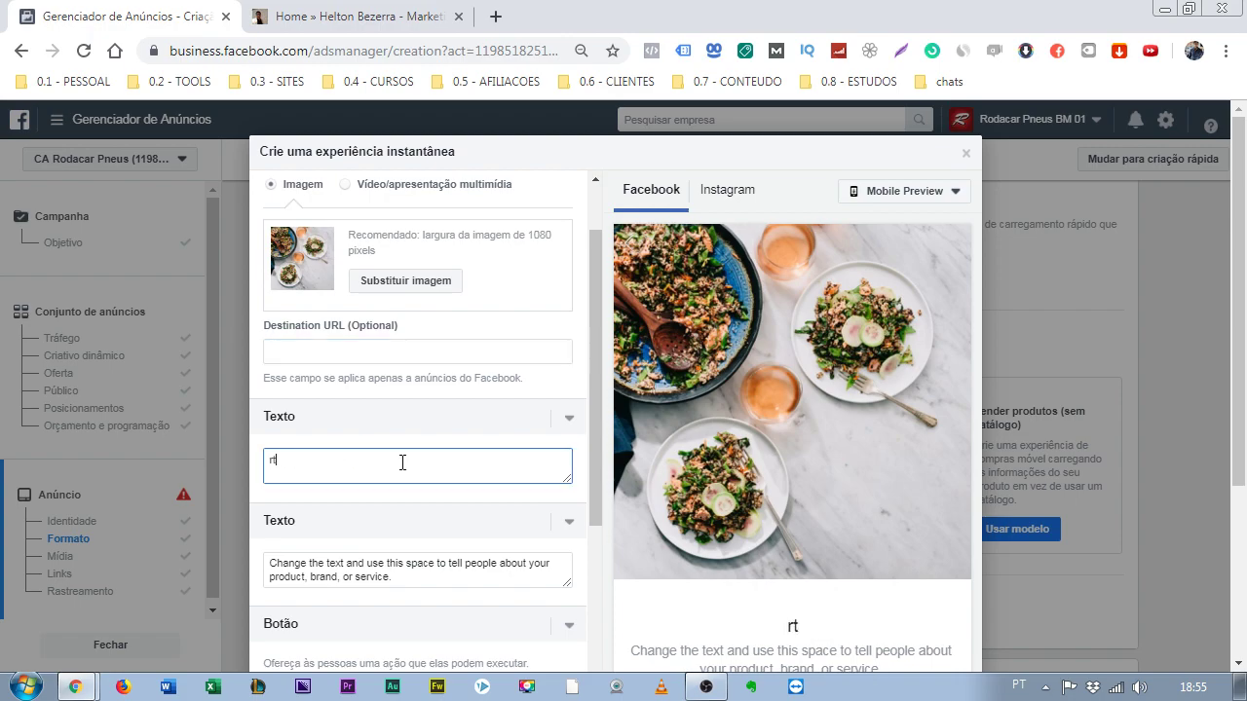
Replace the description in the second text block with "rtrtrtrtrtrt".
{"action": "scroll", "coordinate": [321, 426], "scroll_direction": "down", "scroll_amount": 2}
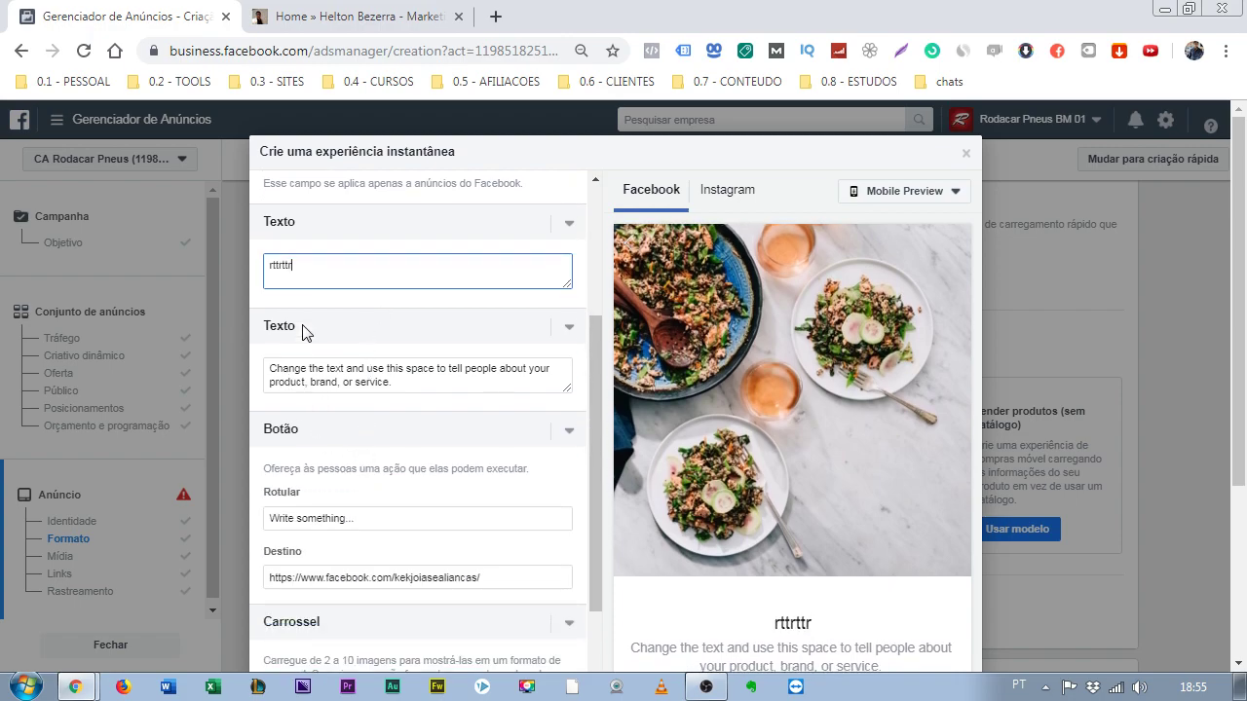
{"action": "scroll", "coordinate": [302, 333], "scroll_direction": "up", "scroll_amount": 1}
{"action": "left_click", "coordinate": [270, 466]}
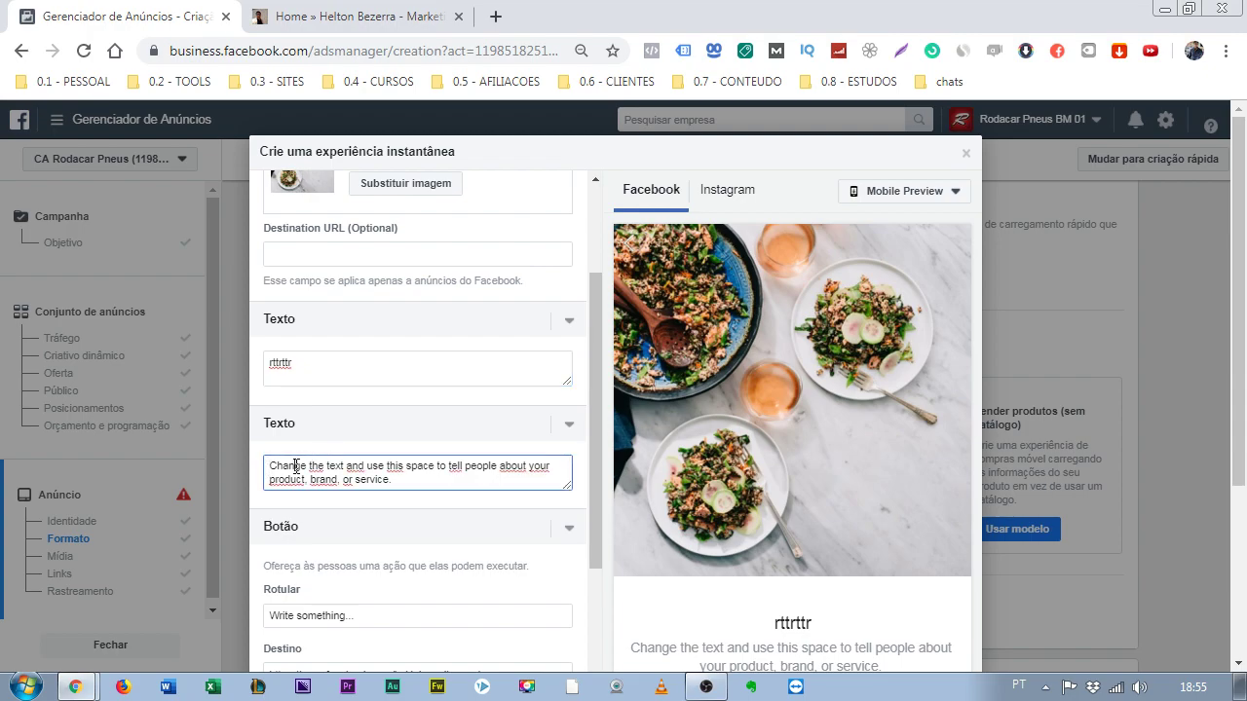
{"action": "triple_click", "coordinate": [295, 466]}
{"action": "type", "text": "rtrtrtrtrtrt"}
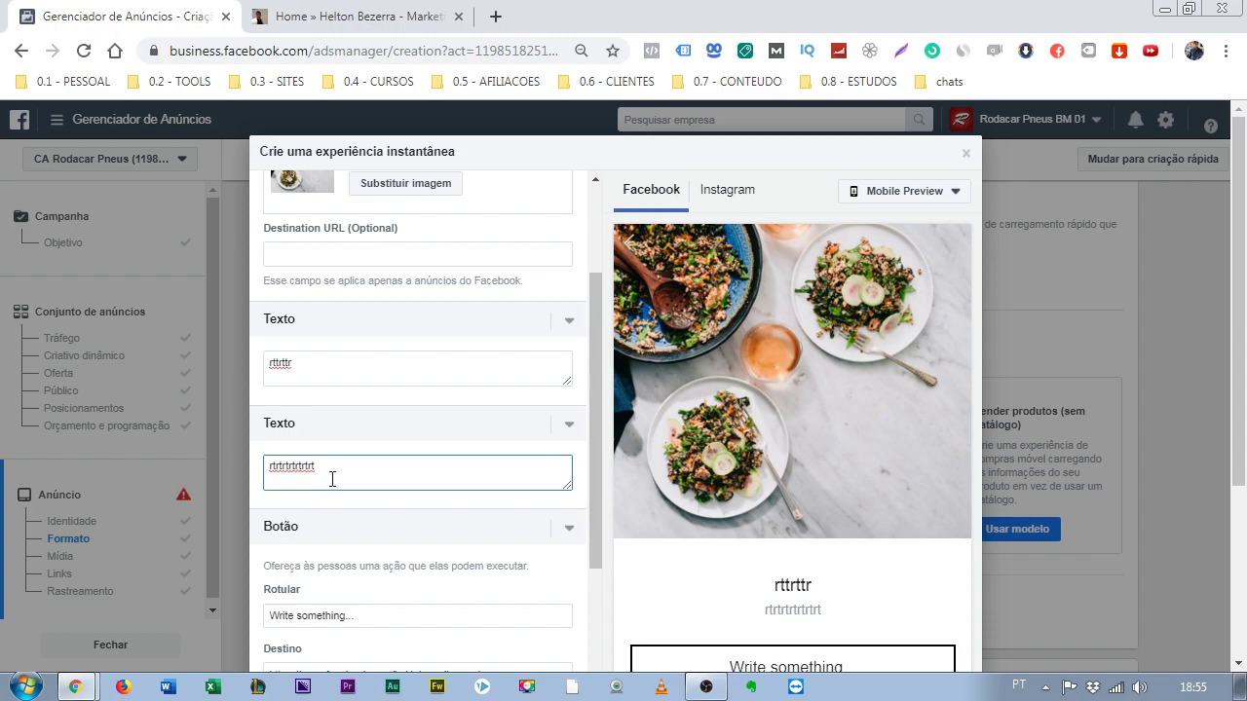
Set the label of the button above the carousel to "dsddsdsdsd".
{"action": "scroll", "coordinate": [354, 473], "scroll_direction": "down", "scroll_amount": 1}
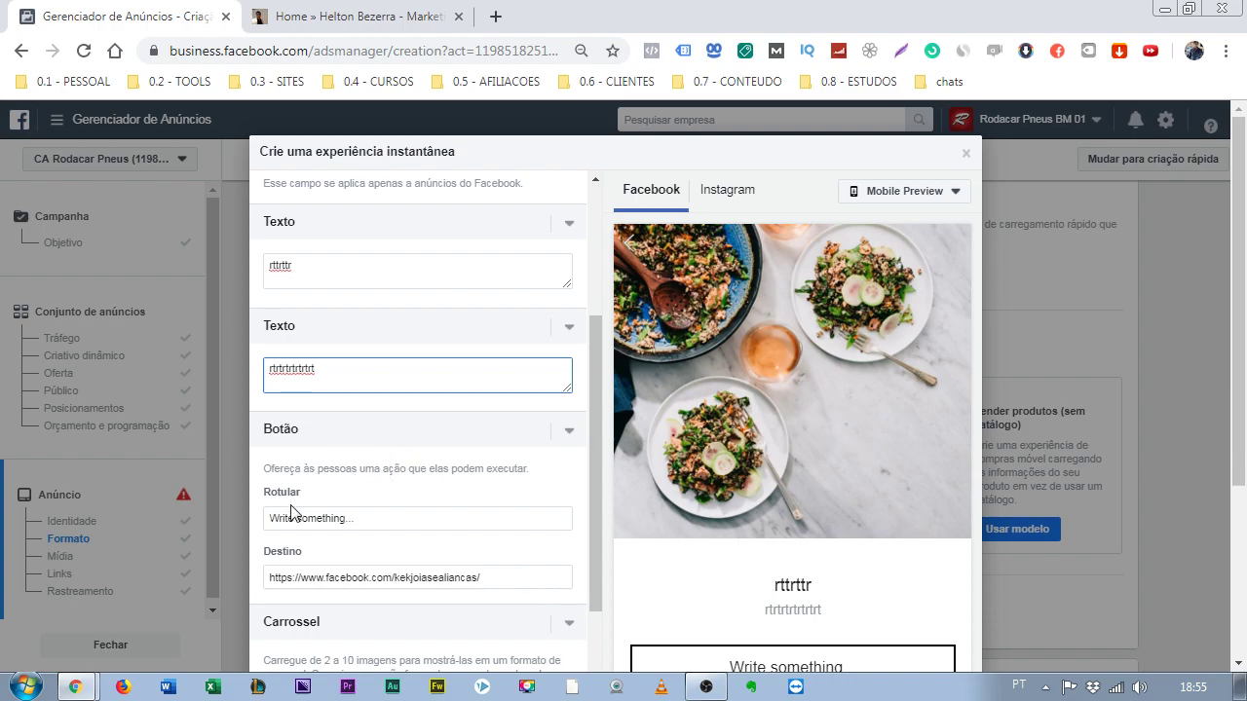
{"action": "scroll", "coordinate": [338, 524], "scroll_direction": "down", "scroll_amount": 1}
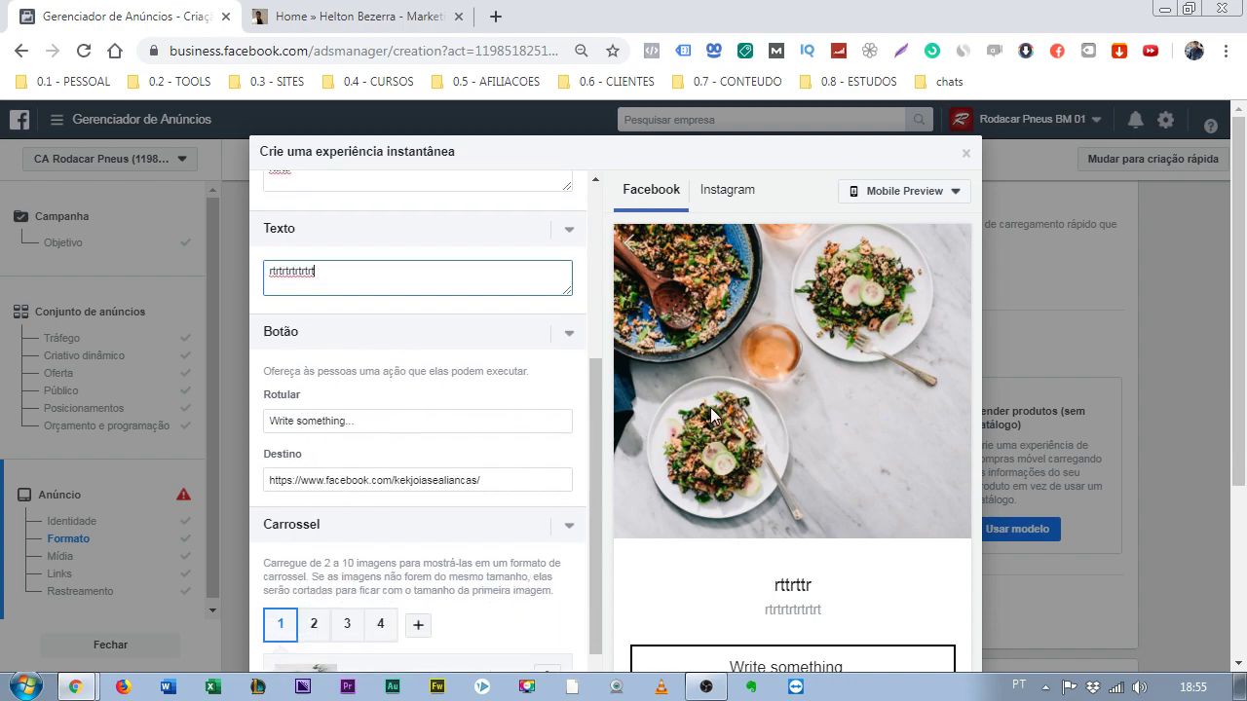
{"action": "scroll", "coordinate": [711, 415], "scroll_direction": "down", "scroll_amount": 1}
{"action": "left_click", "coordinate": [323, 429]}
{"action": "left_click_drag", "start_coordinate": [341, 420], "coordinate": [369, 420]}
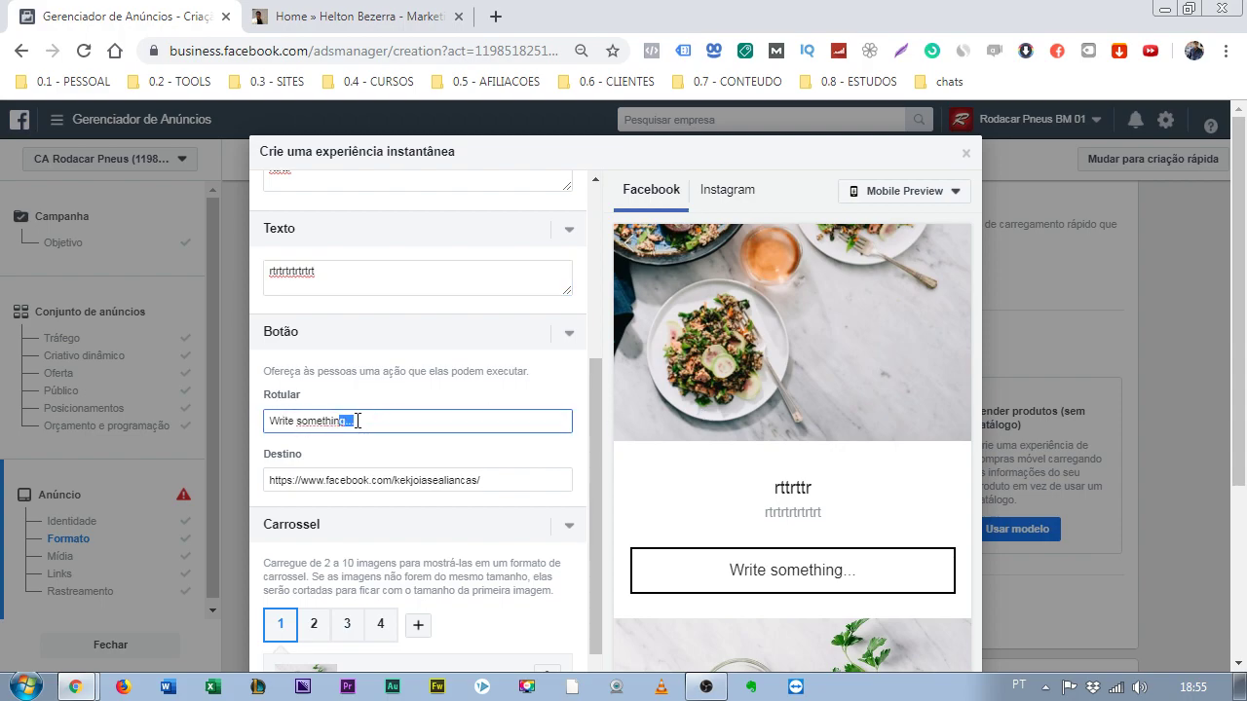
{"action": "type", "text": "dsddsdsdsd"}
Look through carousel cards 1 to 4 and their images in the preview.
{"action": "scroll", "coordinate": [462, 448], "scroll_direction": "down", "scroll_amount": 1}
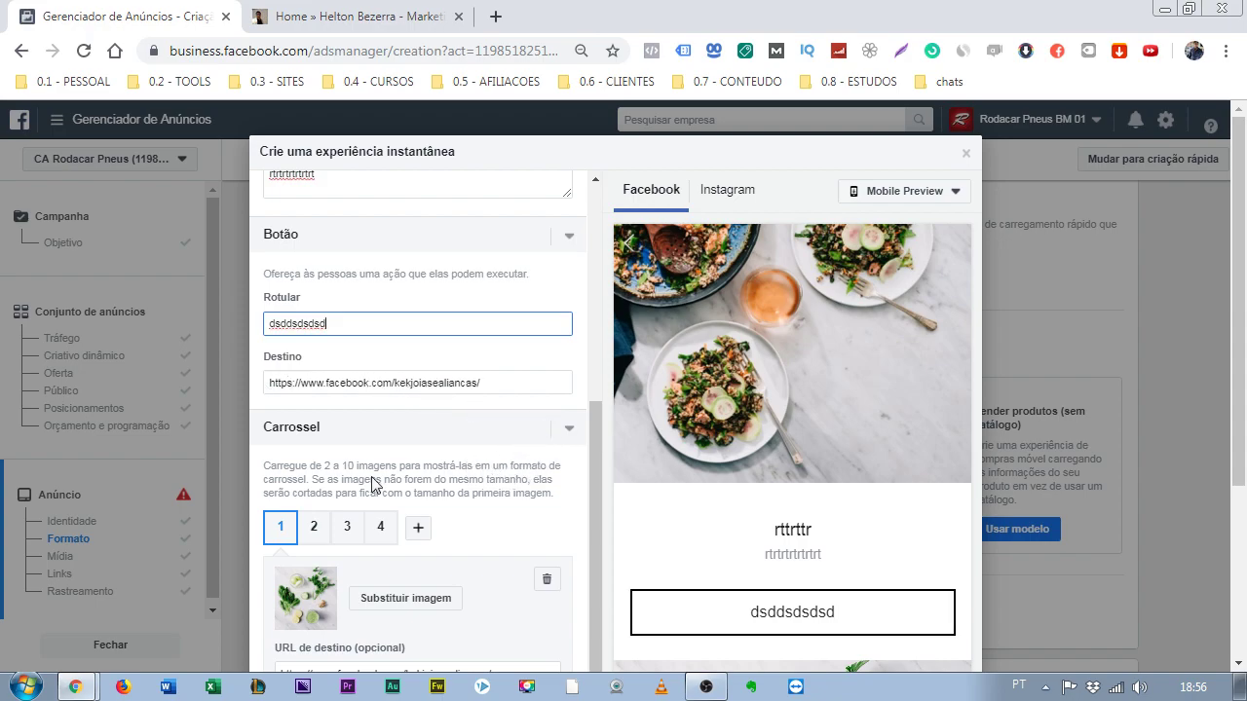
{"action": "scroll", "coordinate": [337, 478], "scroll_direction": "down", "scroll_amount": 2}
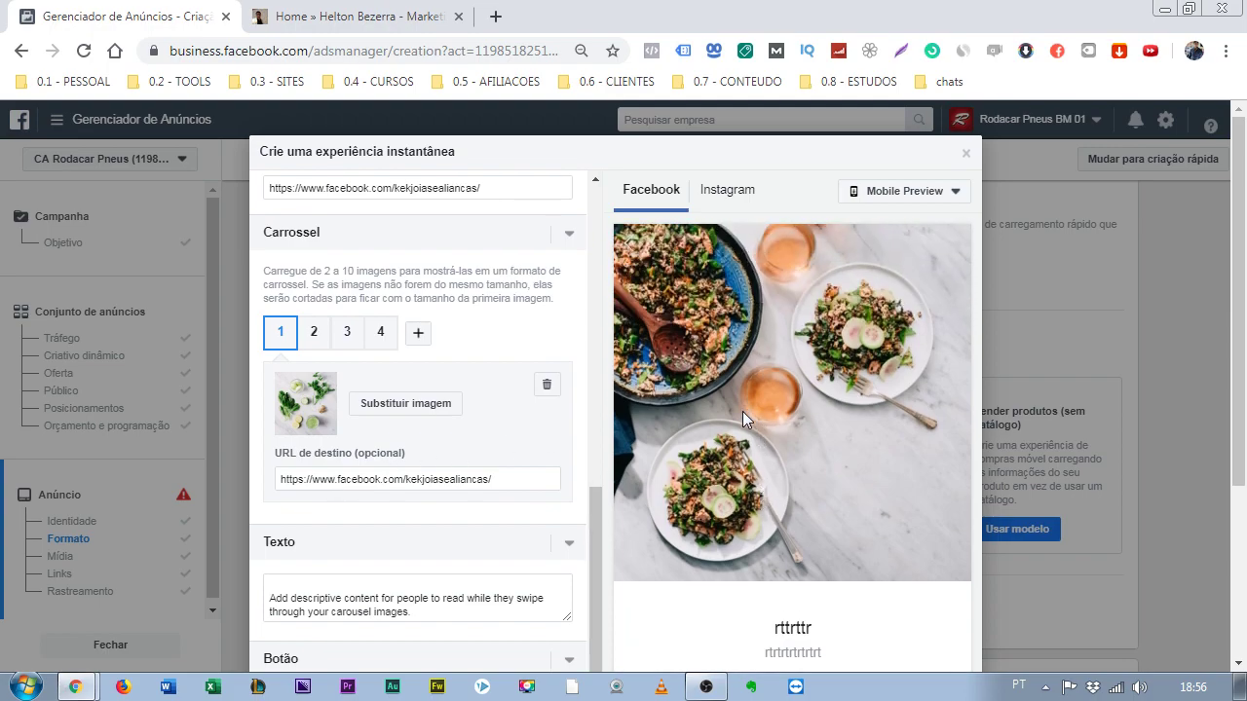
{"action": "left_click", "coordinate": [314, 343]}
{"action": "left_click", "coordinate": [352, 341]}
{"action": "left_click", "coordinate": [383, 343]}
{"action": "scroll", "coordinate": [686, 407], "scroll_direction": "down", "scroll_amount": 3}
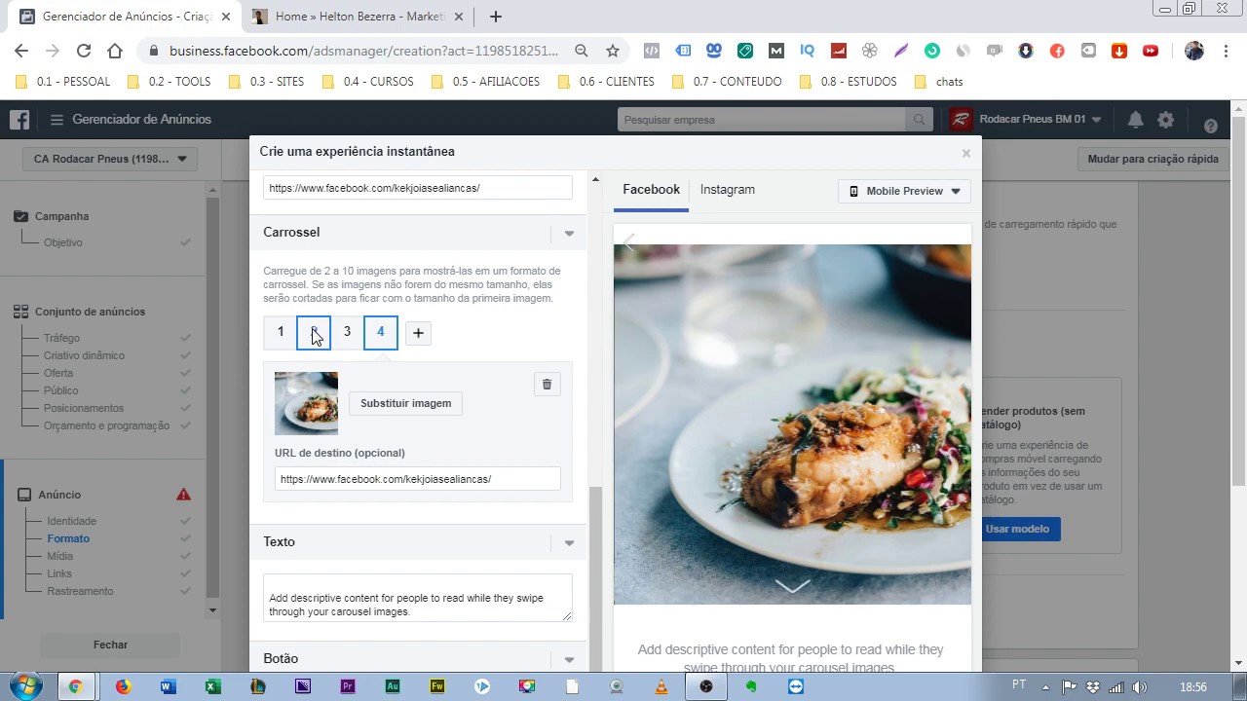
{"action": "left_click", "coordinate": [282, 334]}
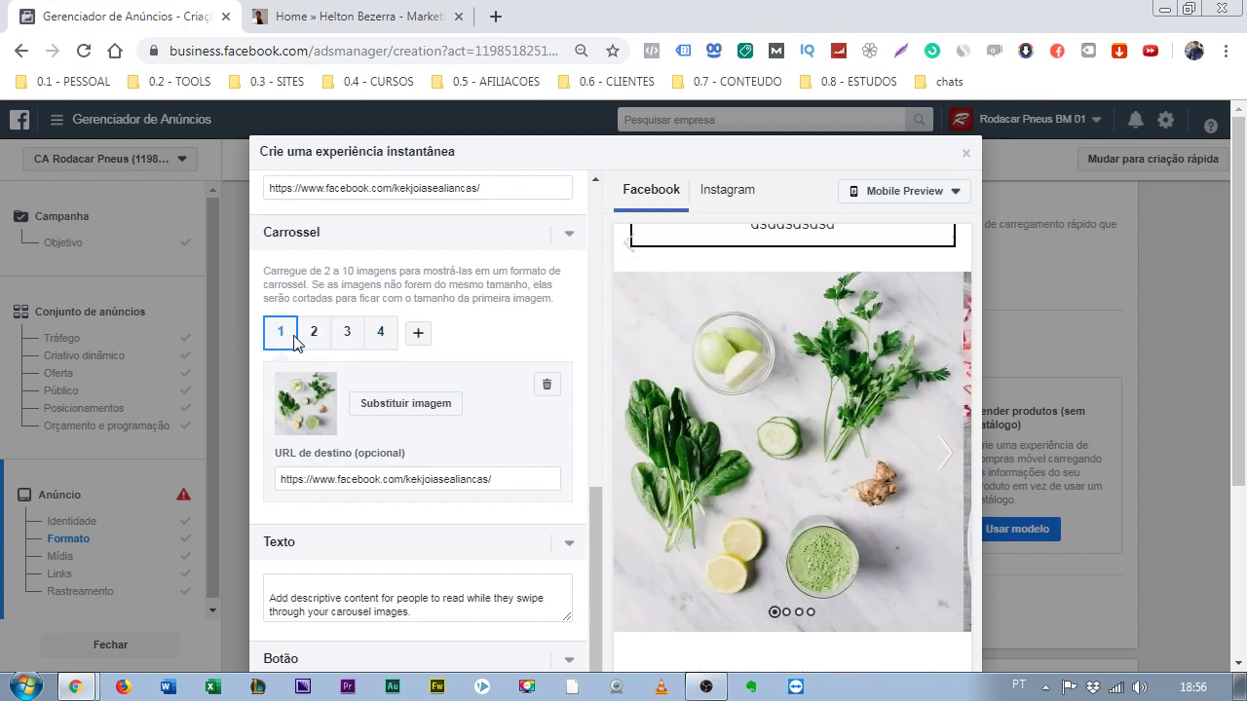
Add a fifth carousel card and give it the "PNEU NOVO 195/65/15" tyre image from the account's image assets.
{"action": "left_click", "coordinate": [417, 335]}
{"action": "left_click_drag", "start_coordinate": [343, 271], "coordinate": [385, 273]}
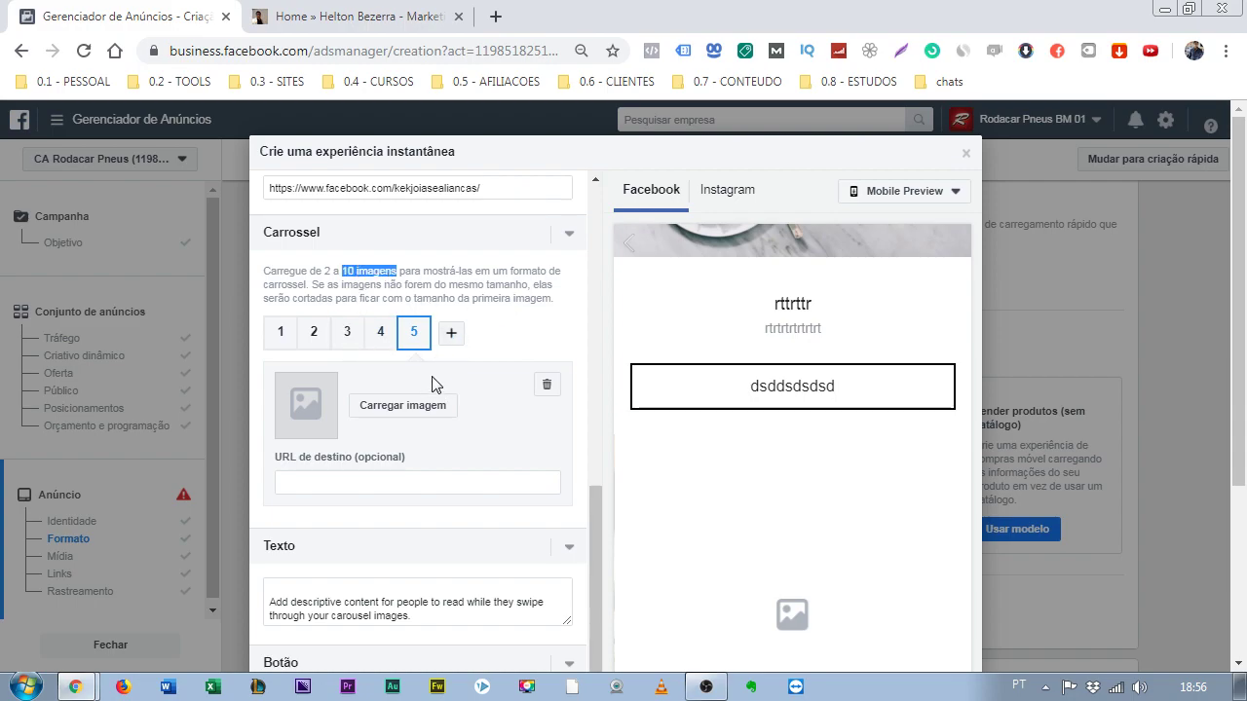
{"action": "left_click", "coordinate": [403, 406]}
{"action": "scroll", "coordinate": [610, 421], "scroll_direction": "down", "scroll_amount": 2}
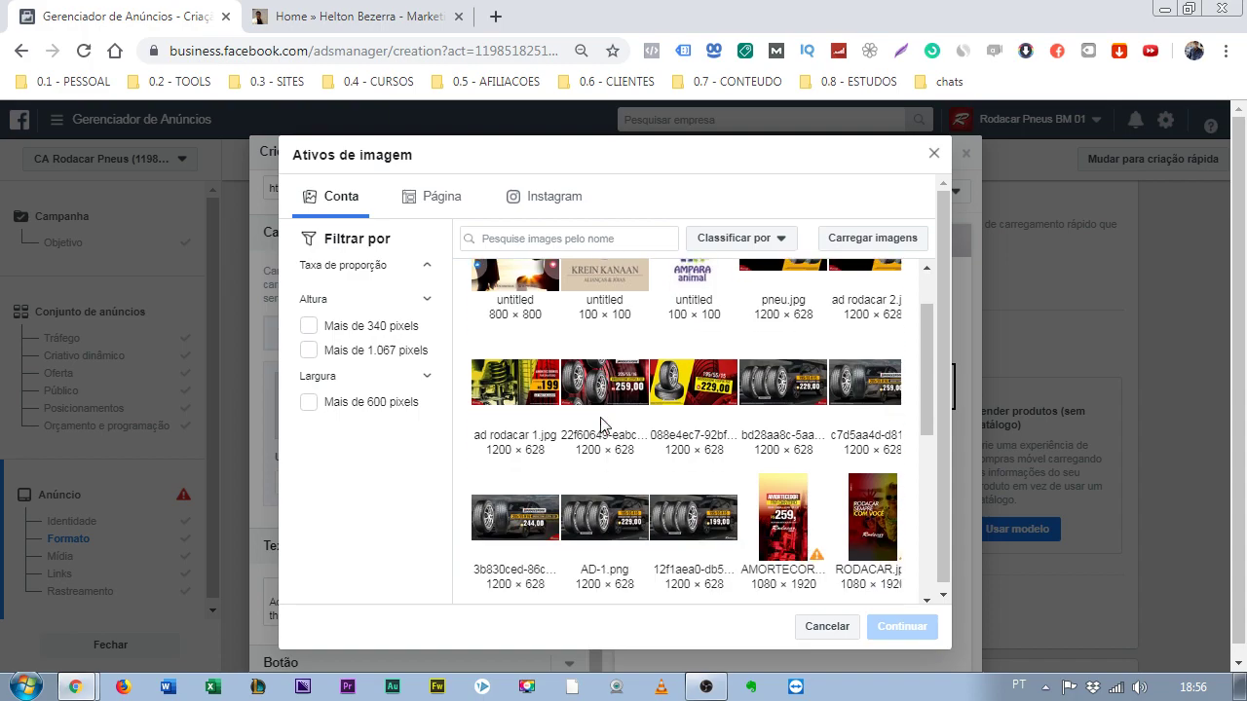
{"action": "scroll", "coordinate": [665, 497], "scroll_direction": "down", "scroll_amount": 2}
{"action": "scroll", "coordinate": [828, 448], "scroll_direction": "down", "scroll_amount": 2}
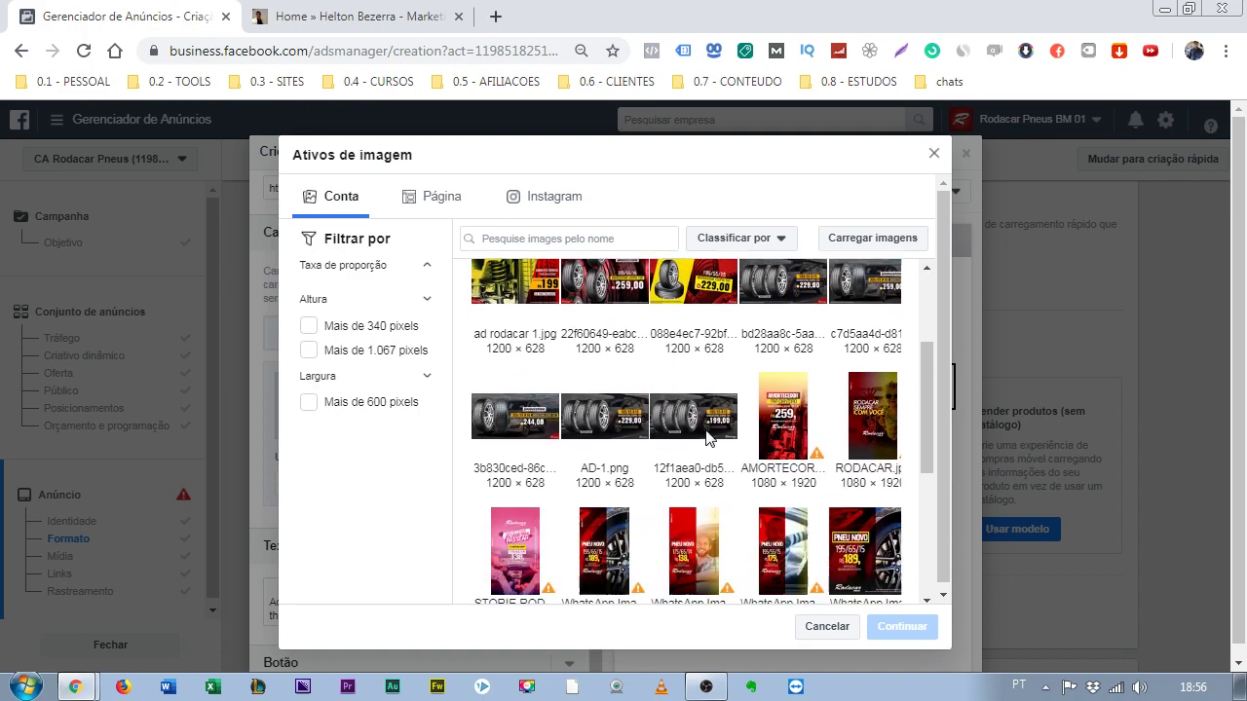
{"action": "left_click", "coordinate": [828, 448]}
{"action": "left_click", "coordinate": [887, 626]}
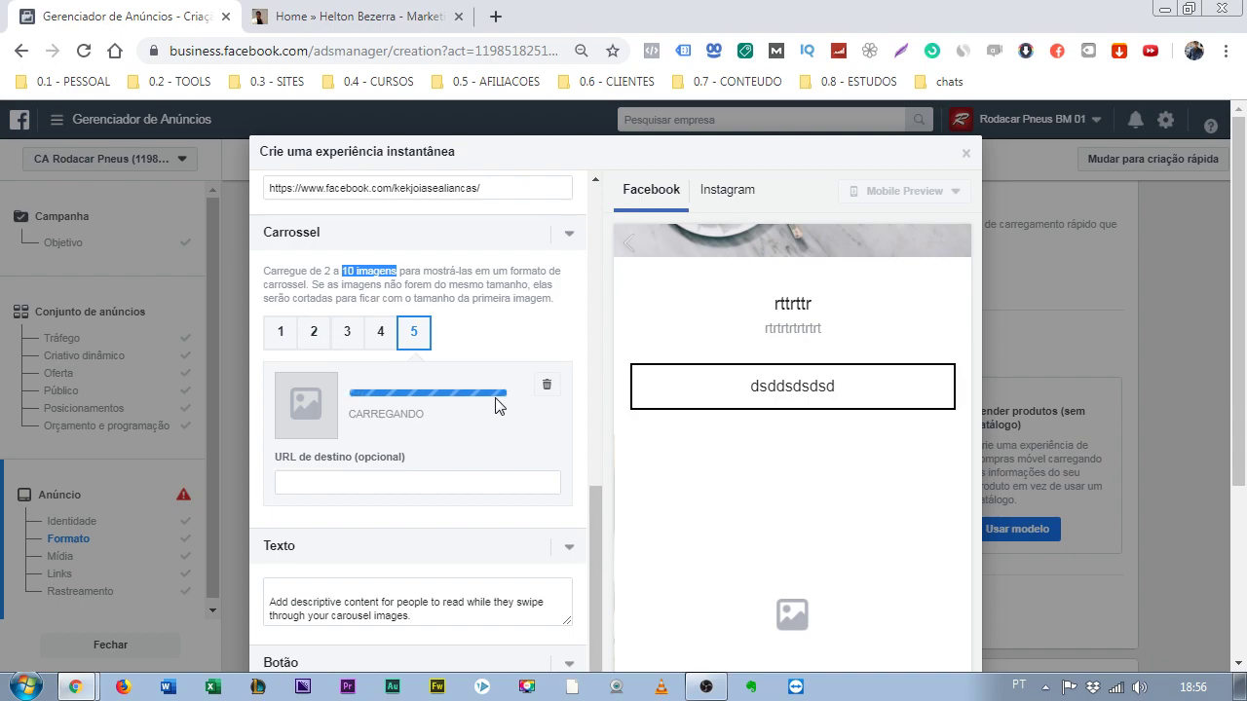
{"action": "scroll", "coordinate": [510, 427], "scroll_direction": "down", "scroll_amount": 1}
{"action": "scroll", "coordinate": [515, 434], "scroll_direction": "up", "scroll_amount": 1}
Examine the optional destination URL of each of the first four carousel cards.
{"action": "left_click", "coordinate": [380, 332]}
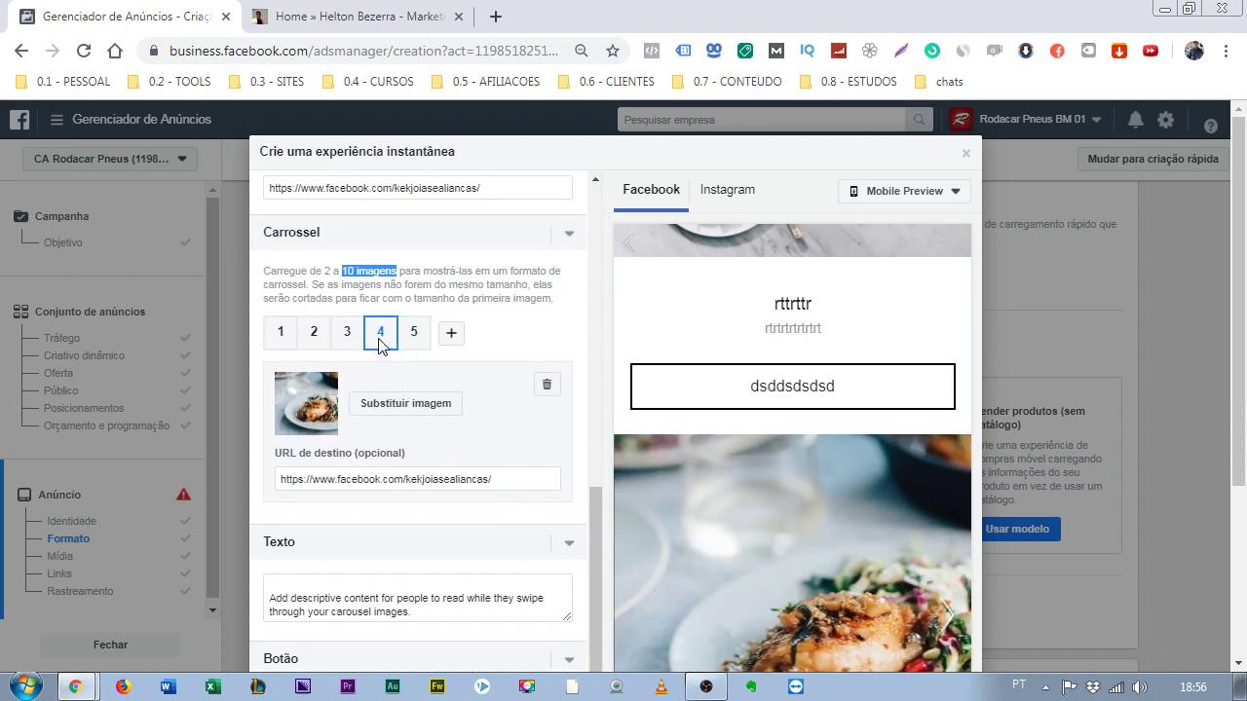
{"action": "left_click", "coordinate": [291, 336]}
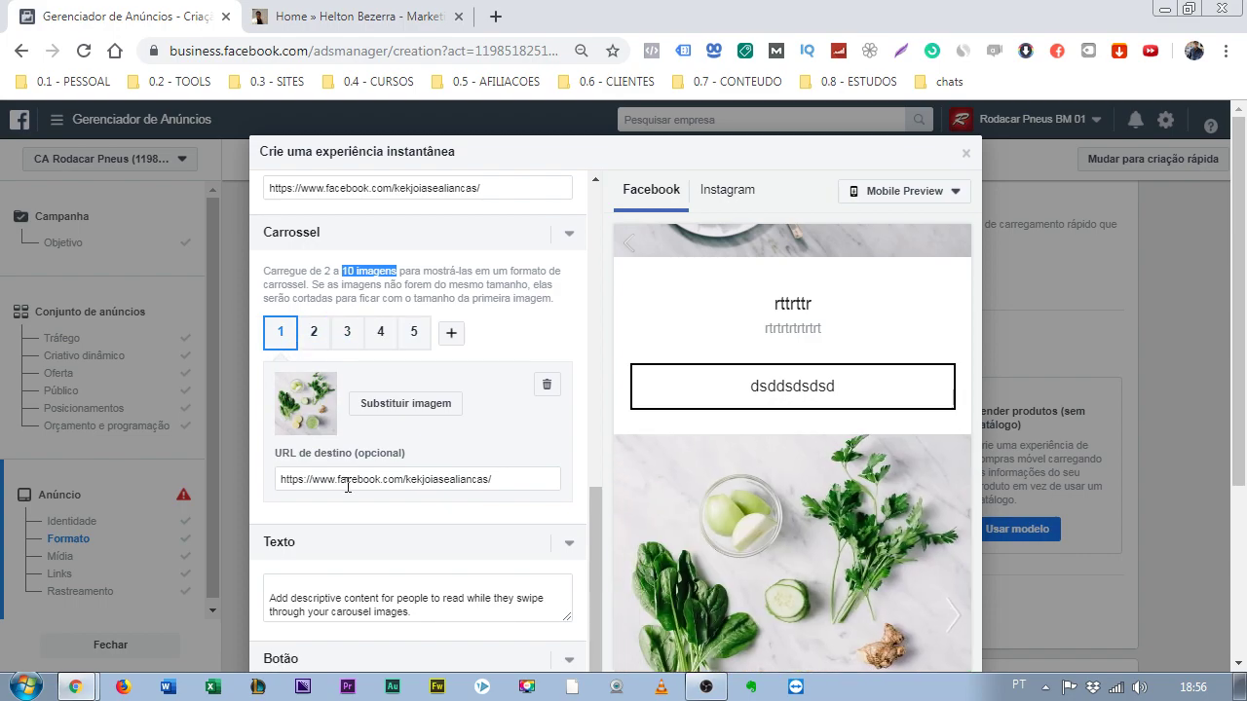
{"action": "left_click_drag", "start_coordinate": [275, 454], "coordinate": [399, 458]}
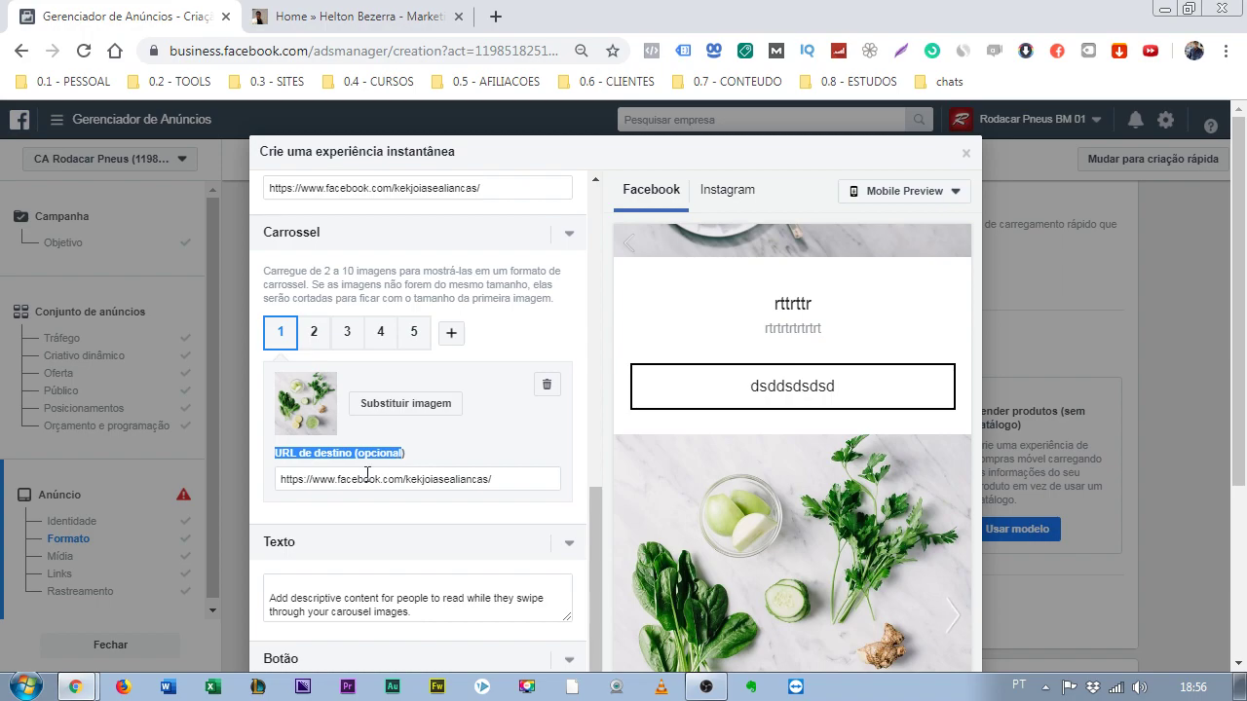
{"action": "triple_click", "coordinate": [328, 479]}
{"action": "scroll", "coordinate": [314, 506], "scroll_direction": "up", "scroll_amount": 1}
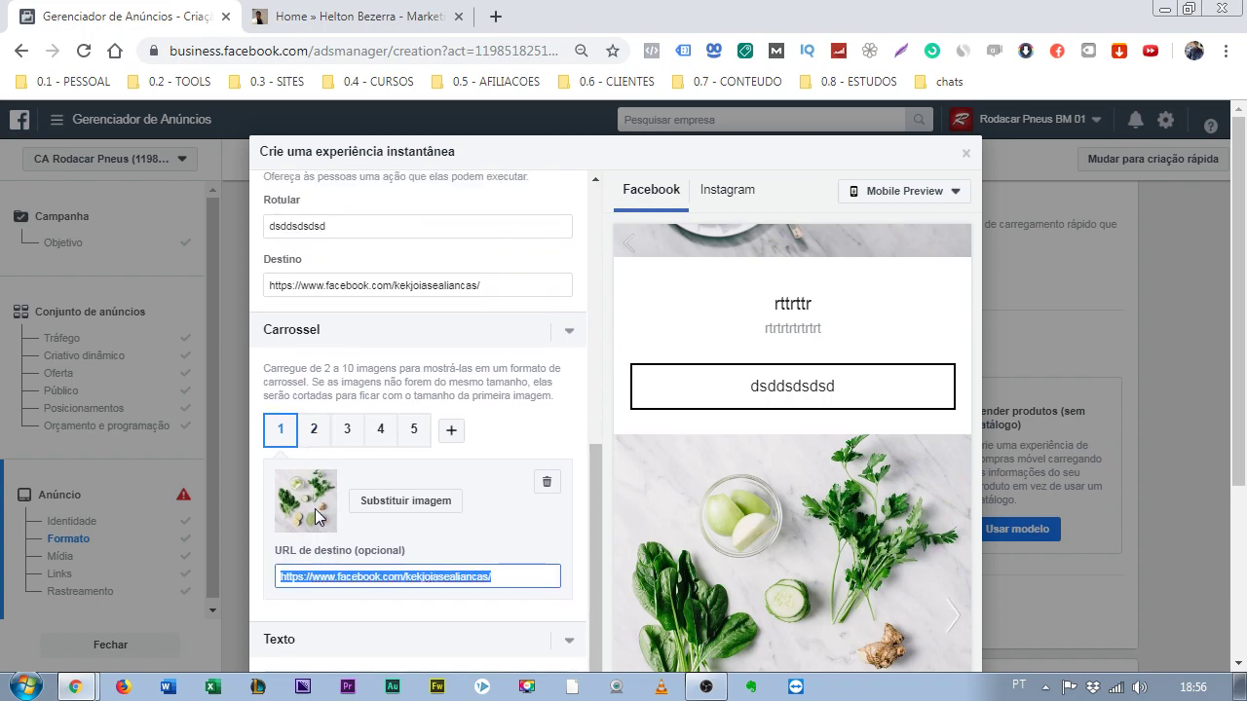
{"action": "left_click", "coordinate": [314, 430]}
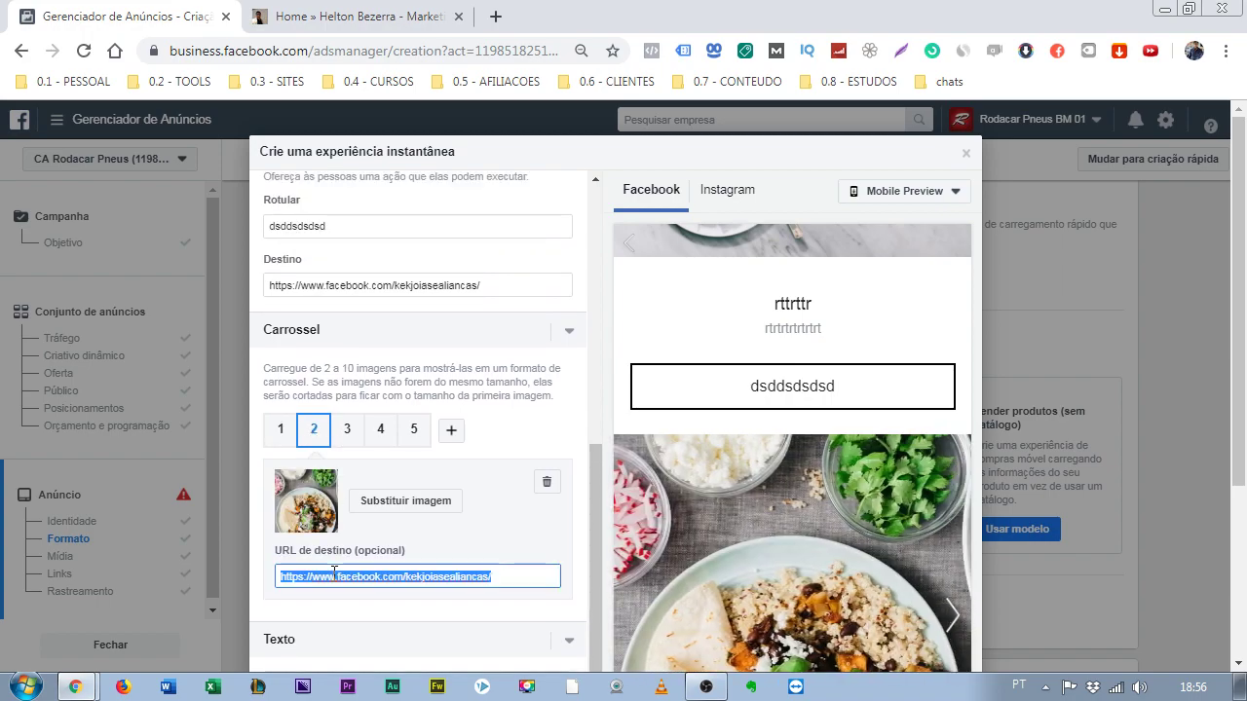
{"action": "left_click", "coordinate": [344, 428]}
{"action": "triple_click", "coordinate": [362, 576]}
{"action": "left_click", "coordinate": [381, 433]}
{"action": "left_click", "coordinate": [363, 574]}
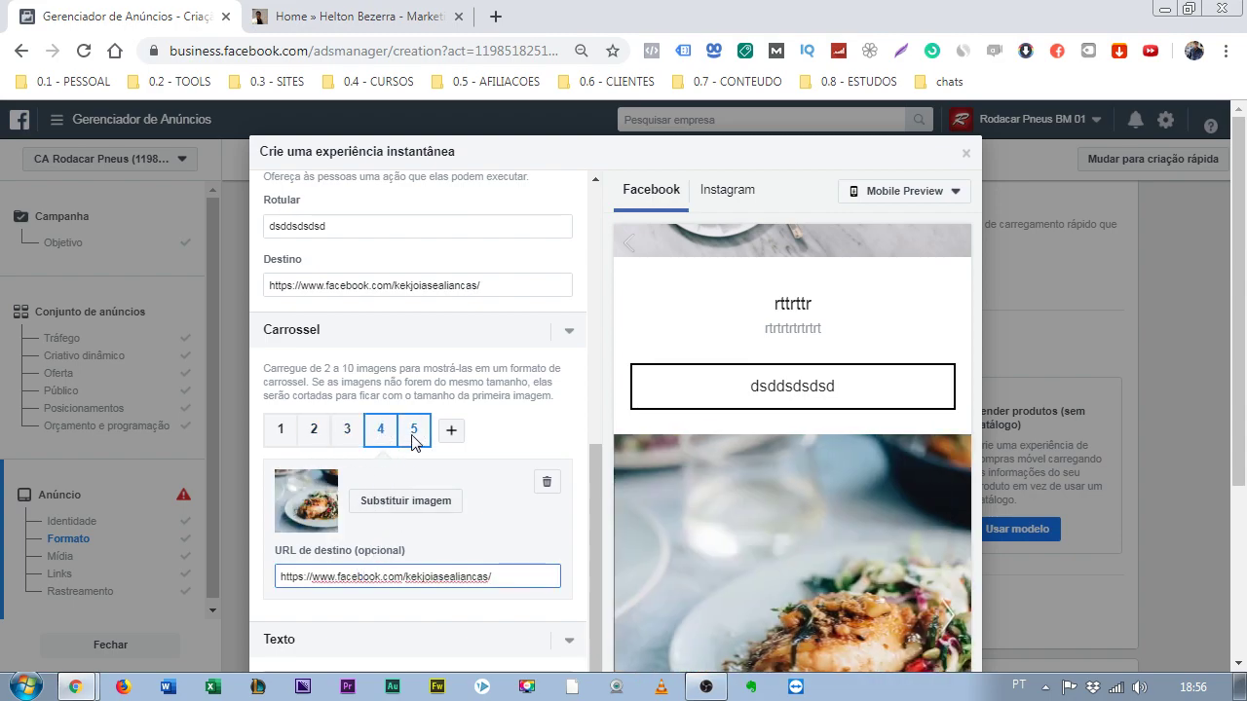
Set the fifth carousel card's destination URL to "ffedfedf".
{"action": "left_click", "coordinate": [413, 429]}
{"action": "left_click", "coordinate": [403, 576]}
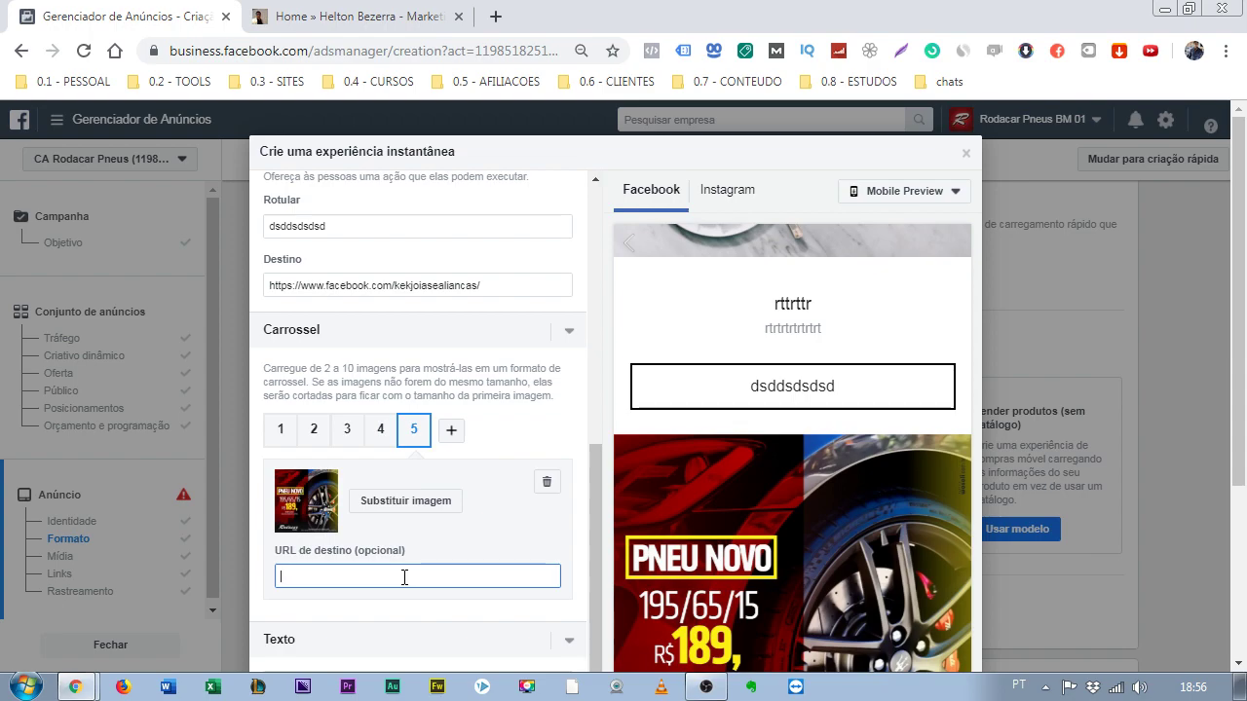
{"action": "type", "text": "ffedfedf"}
Enable the contact form (Formulário de contato) below the second text and button sections of the instant experience.
{"action": "scroll", "coordinate": [592, 504], "scroll_direction": "down", "scroll_amount": 1}
{"action": "scroll", "coordinate": [553, 499], "scroll_direction": "down", "scroll_amount": 5}
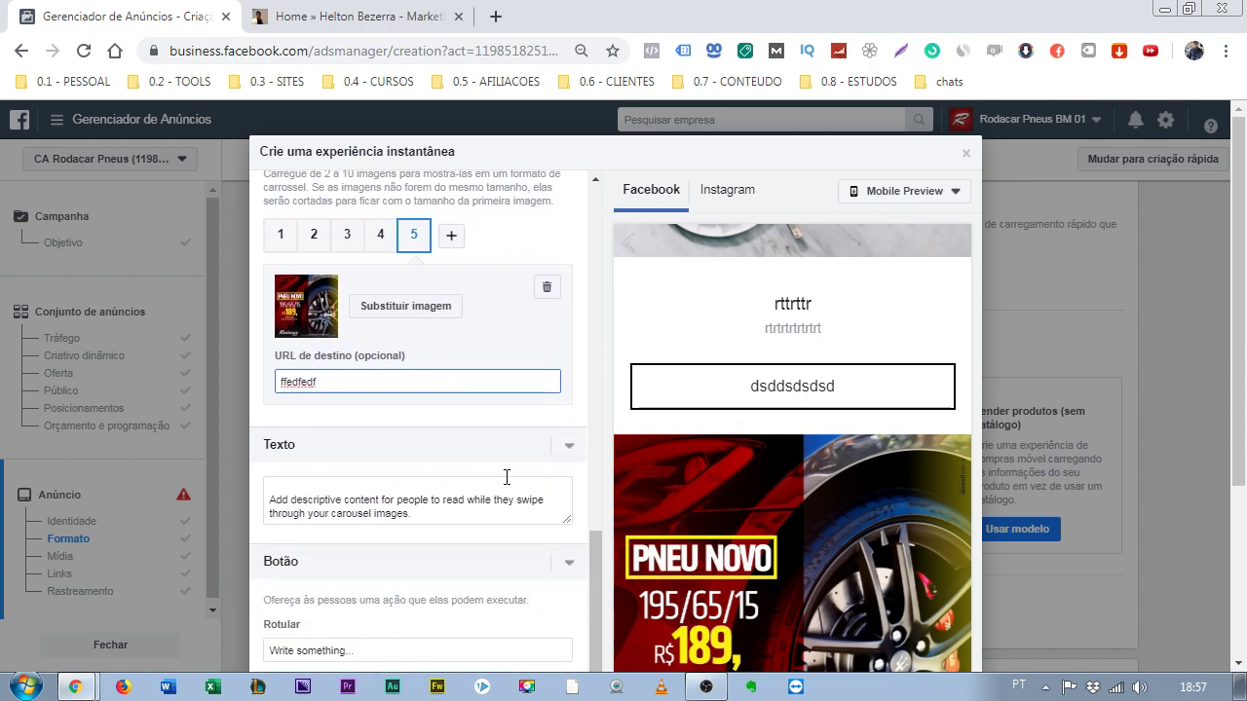
{"action": "scroll", "coordinate": [506, 478], "scroll_direction": "down", "scroll_amount": 2}
{"action": "scroll", "coordinate": [451, 492], "scroll_direction": "down", "scroll_amount": 3}
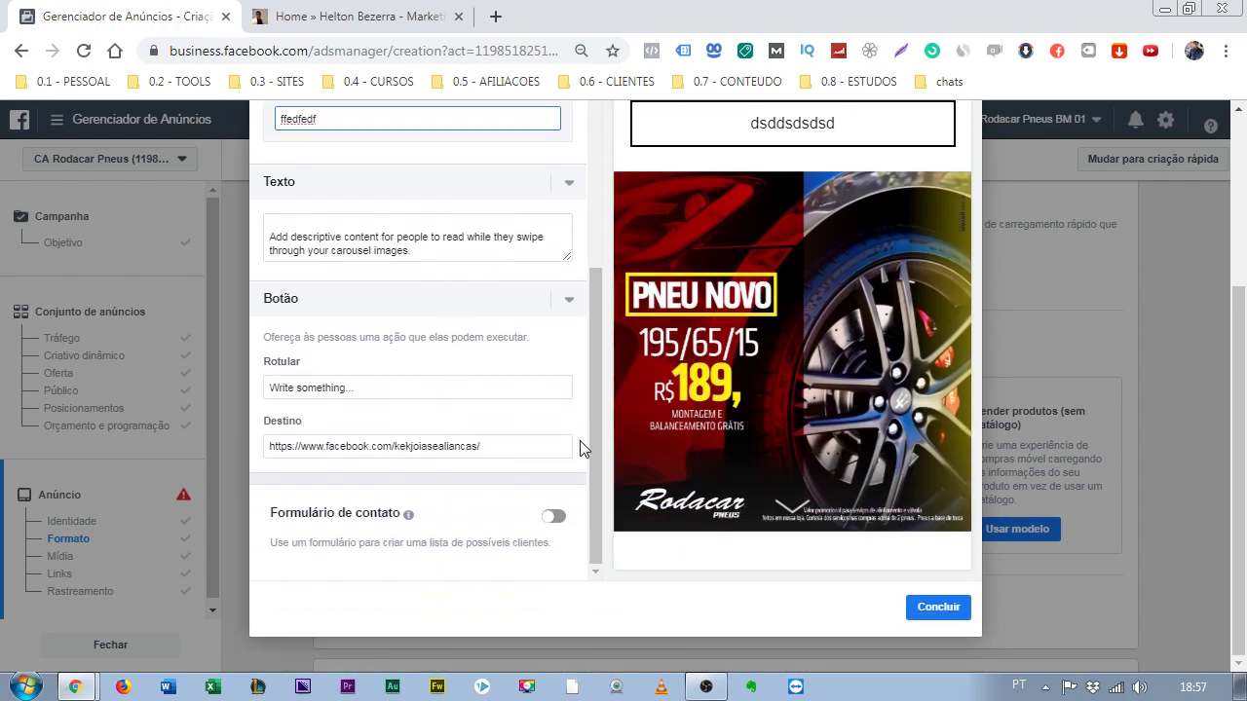
{"action": "left_click", "coordinate": [553, 518]}
Examine the contact form's notices, header and question settings, and how the form appears in the mobile preview.
{"action": "scroll", "coordinate": [555, 516], "scroll_direction": "down", "scroll_amount": 2}
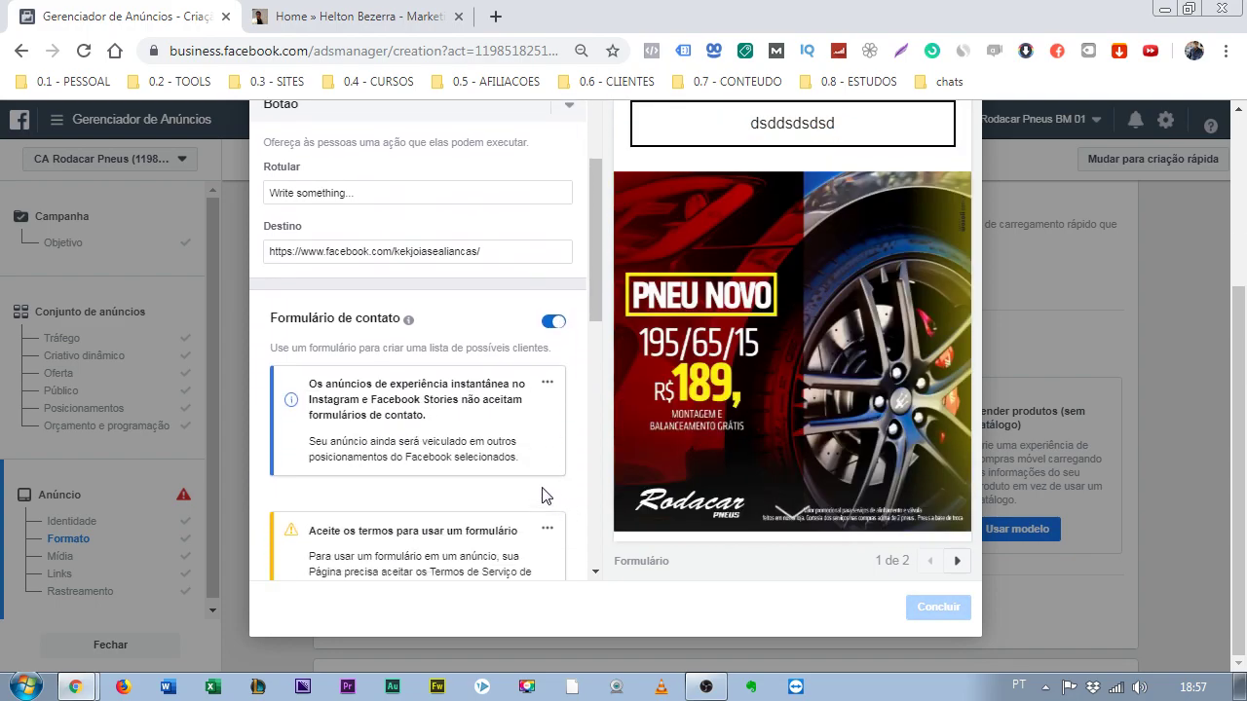
{"action": "scroll", "coordinate": [414, 425], "scroll_direction": "down", "scroll_amount": 1}
{"action": "scroll", "coordinate": [414, 424], "scroll_direction": "down", "scroll_amount": 2}
{"action": "scroll", "coordinate": [414, 425], "scroll_direction": "down", "scroll_amount": 1}
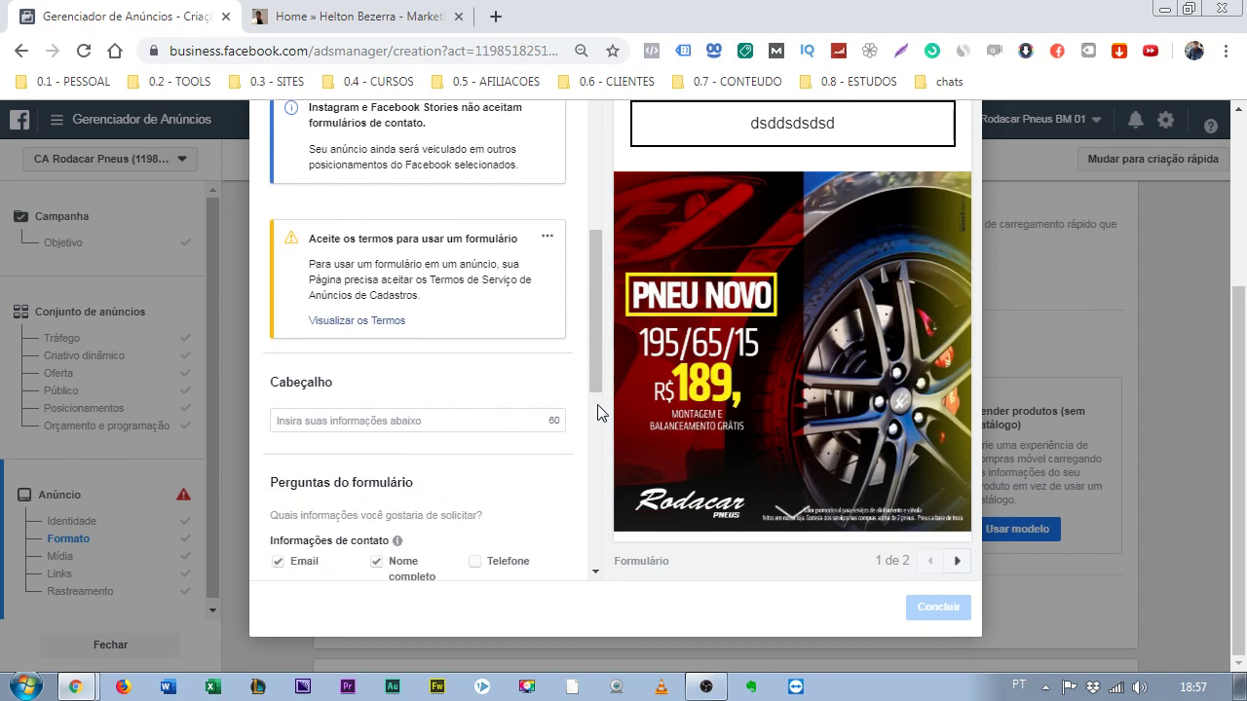
{"action": "scroll", "coordinate": [726, 404], "scroll_direction": "down", "scroll_amount": 5}
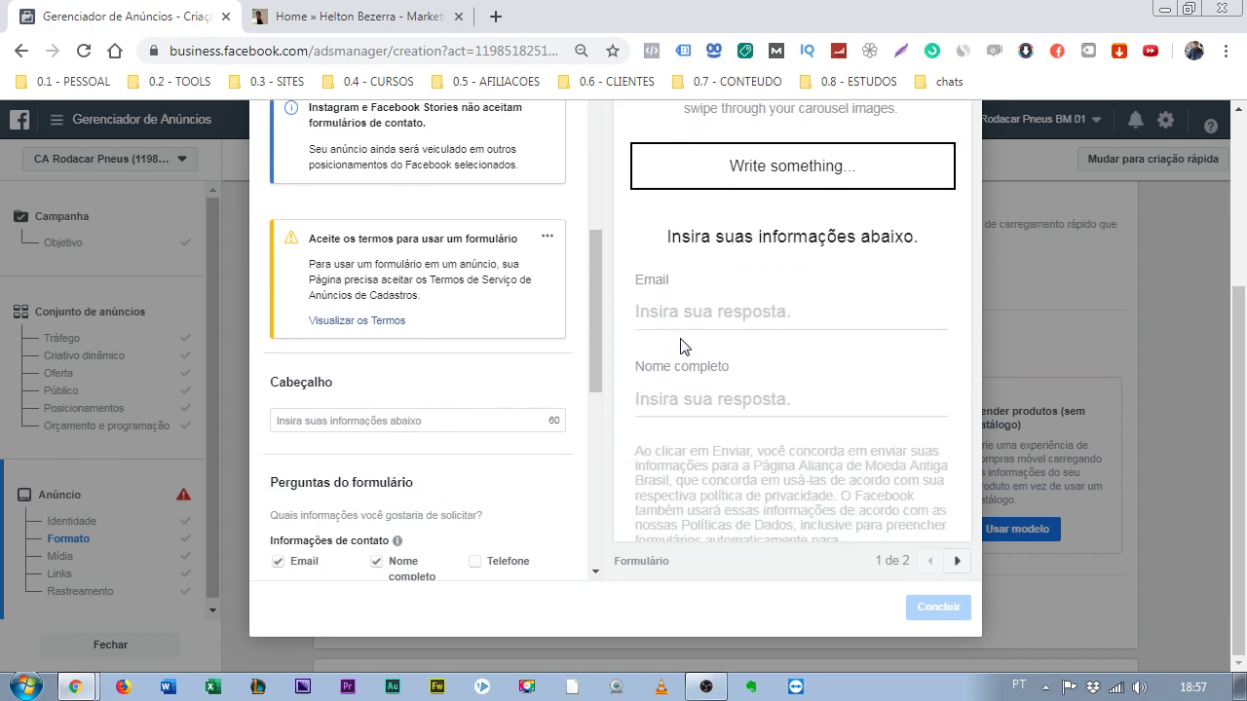
{"action": "scroll", "coordinate": [710, 423], "scroll_direction": "down", "scroll_amount": 3}
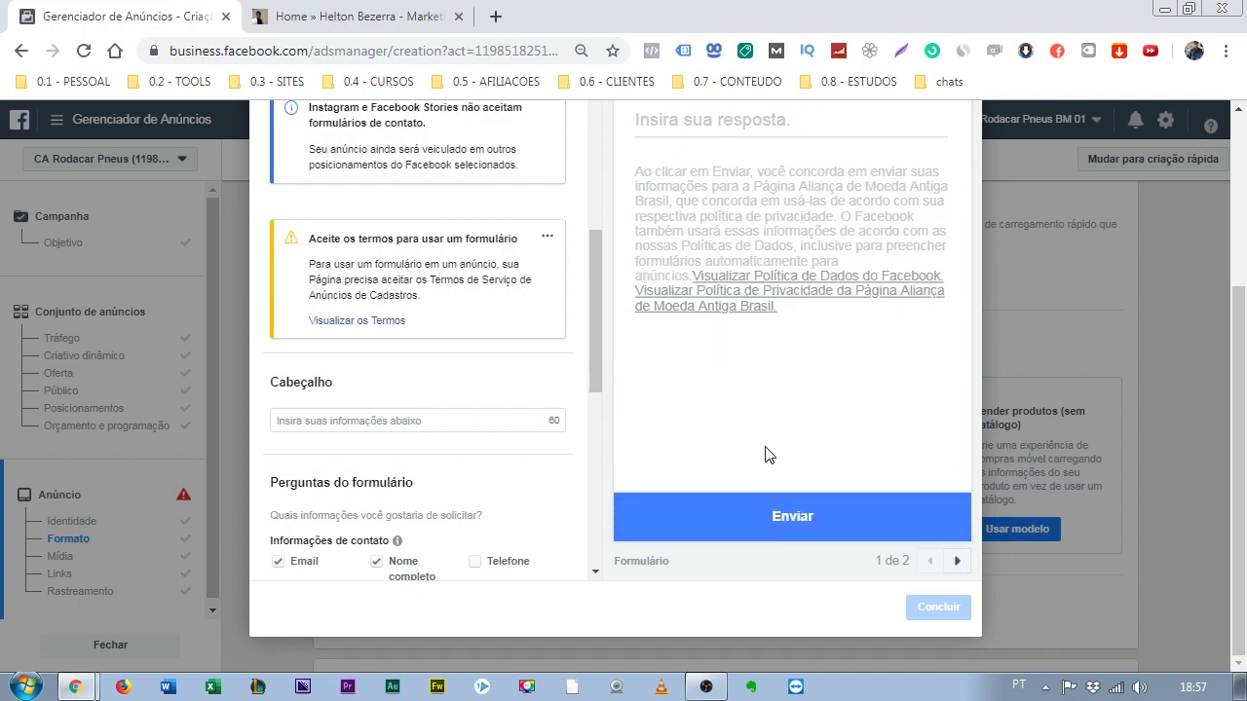
{"action": "scroll", "coordinate": [391, 380], "scroll_direction": "up", "scroll_amount": 3}
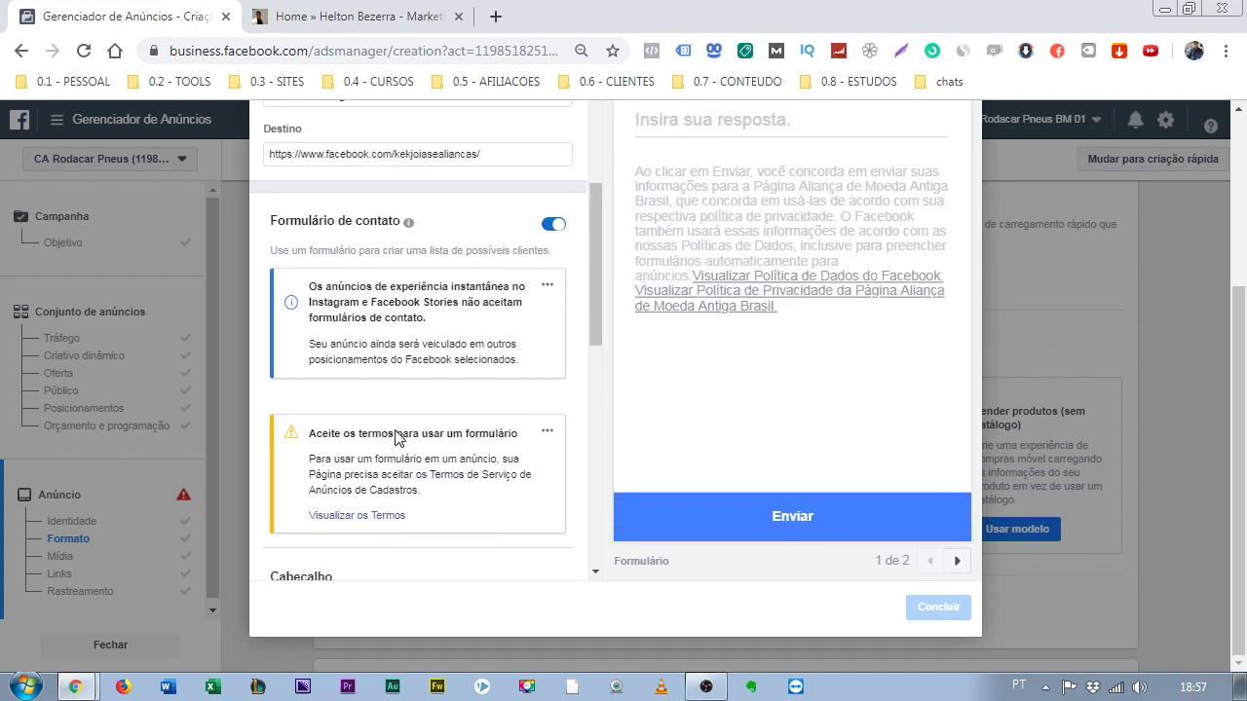
Add Telefone to the contact information requested by the form, alongside Email and Nome completo.
{"action": "scroll", "coordinate": [368, 463], "scroll_direction": "down", "scroll_amount": 3}
{"action": "scroll", "coordinate": [379, 432], "scroll_direction": "down", "scroll_amount": 2}
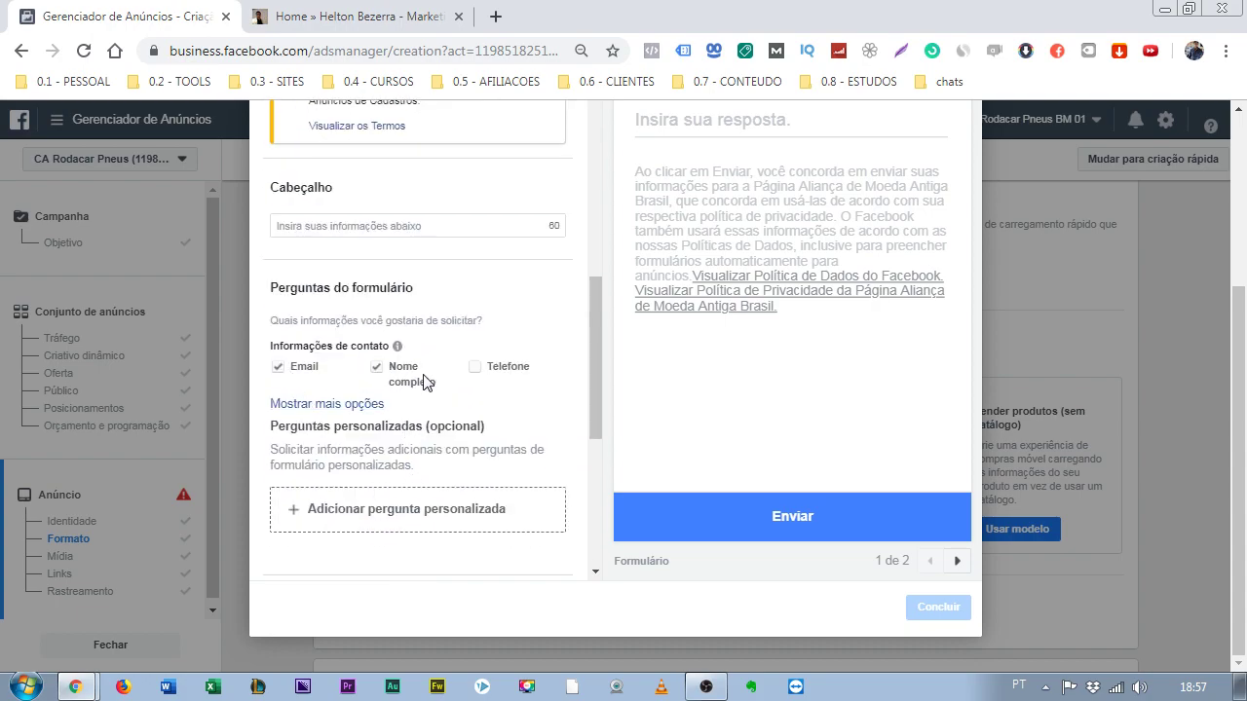
{"action": "left_click", "coordinate": [474, 368]}
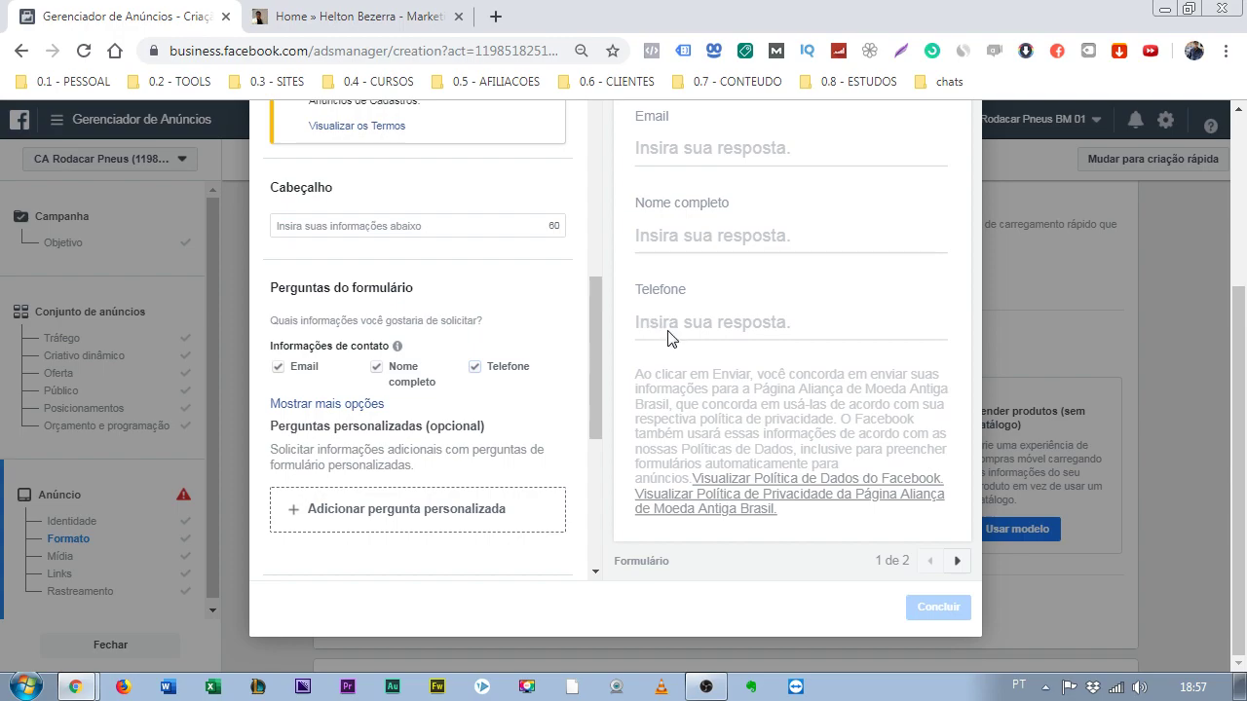
Disable the contact form and look over the instant experience in the mobile preview.
{"action": "scroll", "coordinate": [536, 361], "scroll_direction": "up", "scroll_amount": 1}
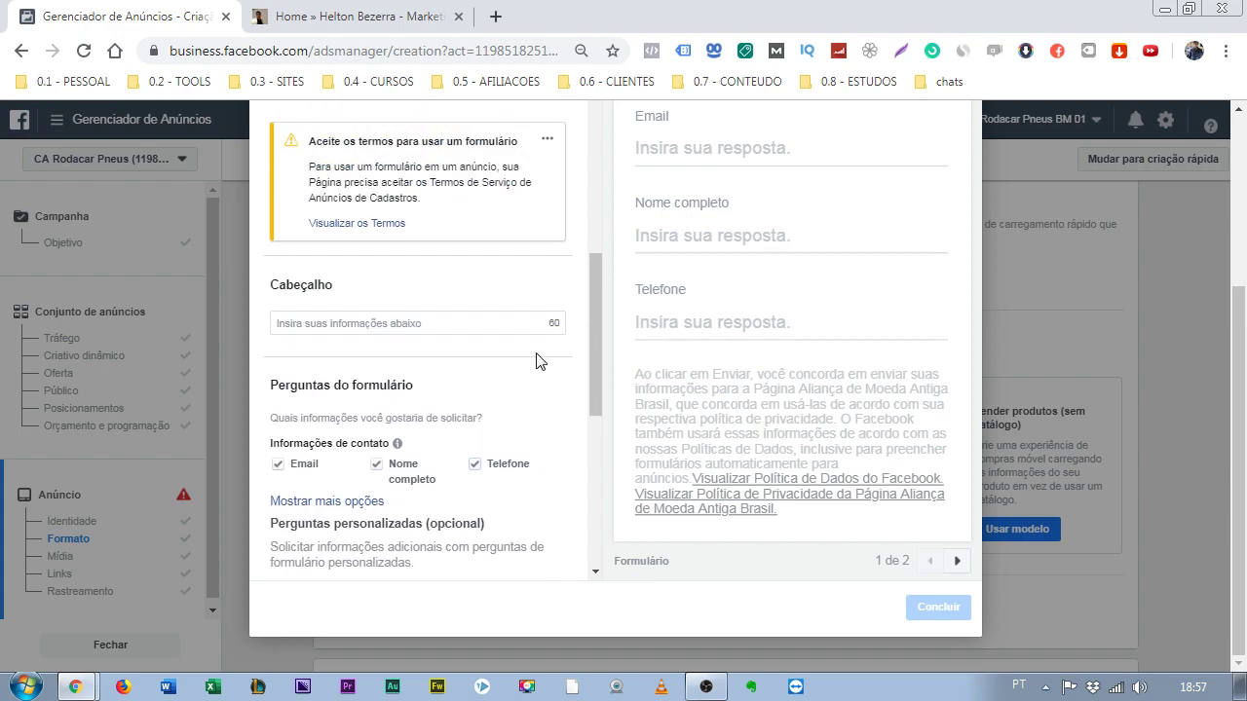
{"action": "scroll", "coordinate": [536, 360], "scroll_direction": "up", "scroll_amount": 3}
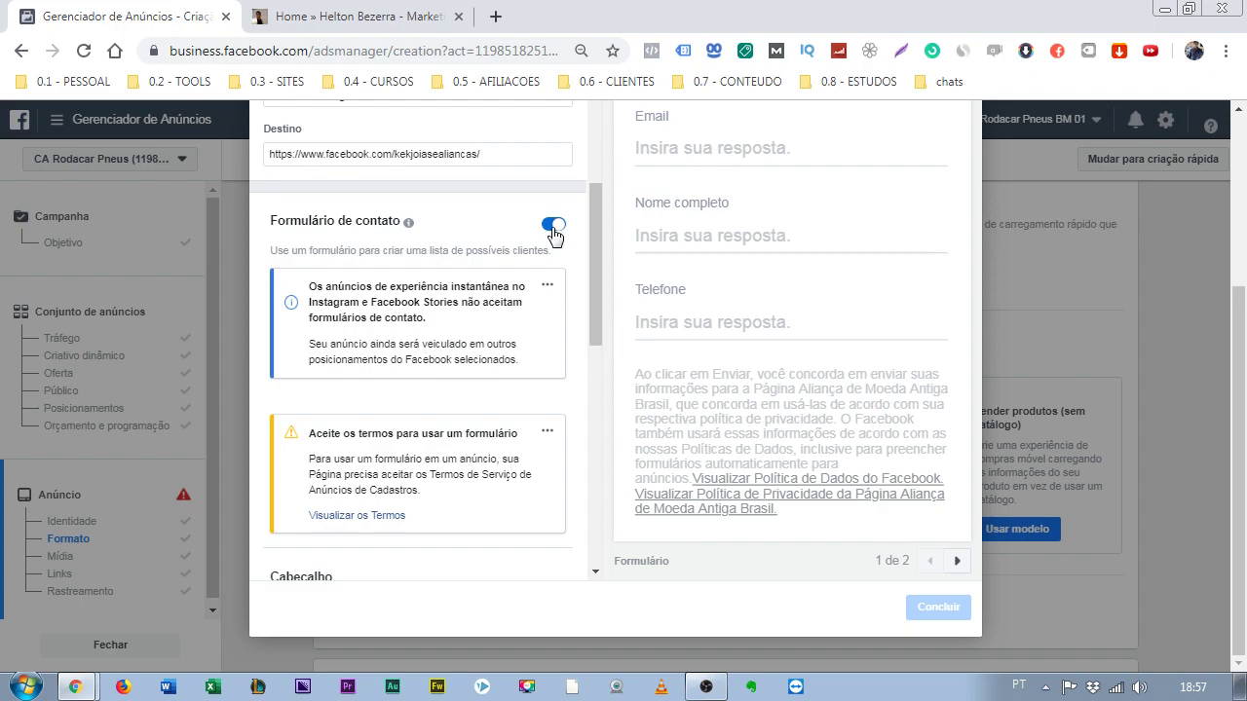
{"action": "left_click", "coordinate": [553, 230]}
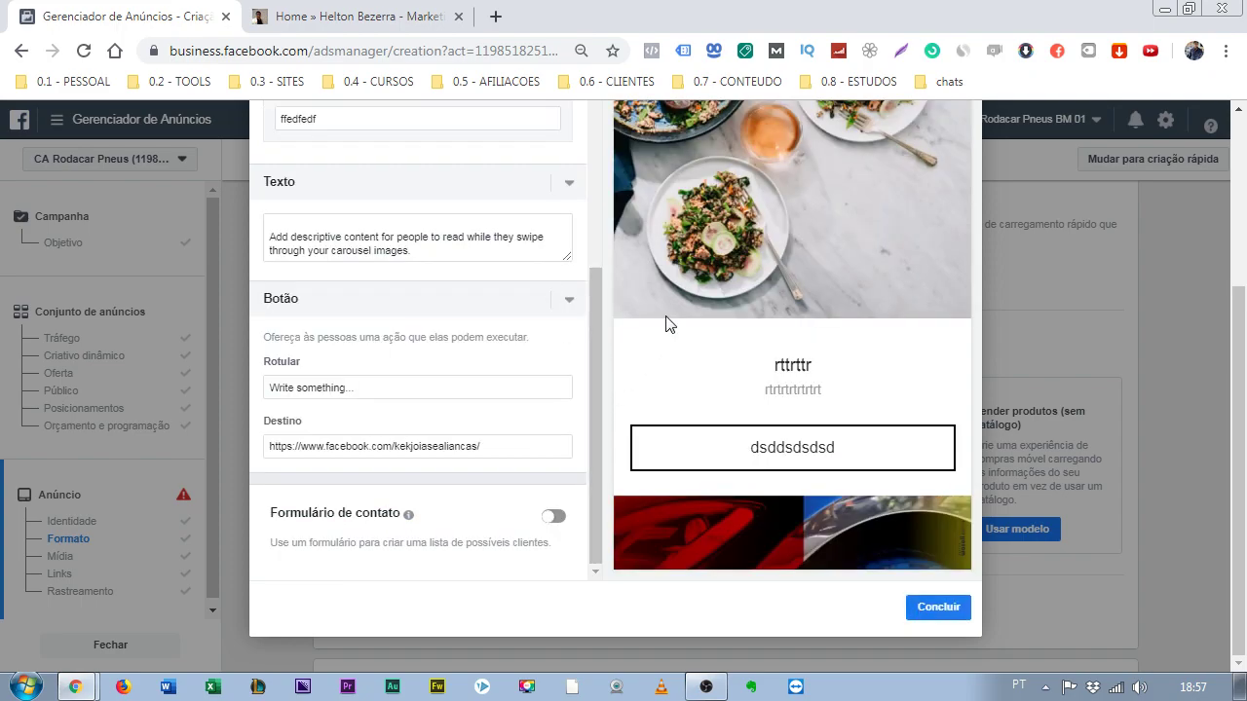
{"action": "scroll", "coordinate": [780, 407], "scroll_direction": "down", "scroll_amount": 5}
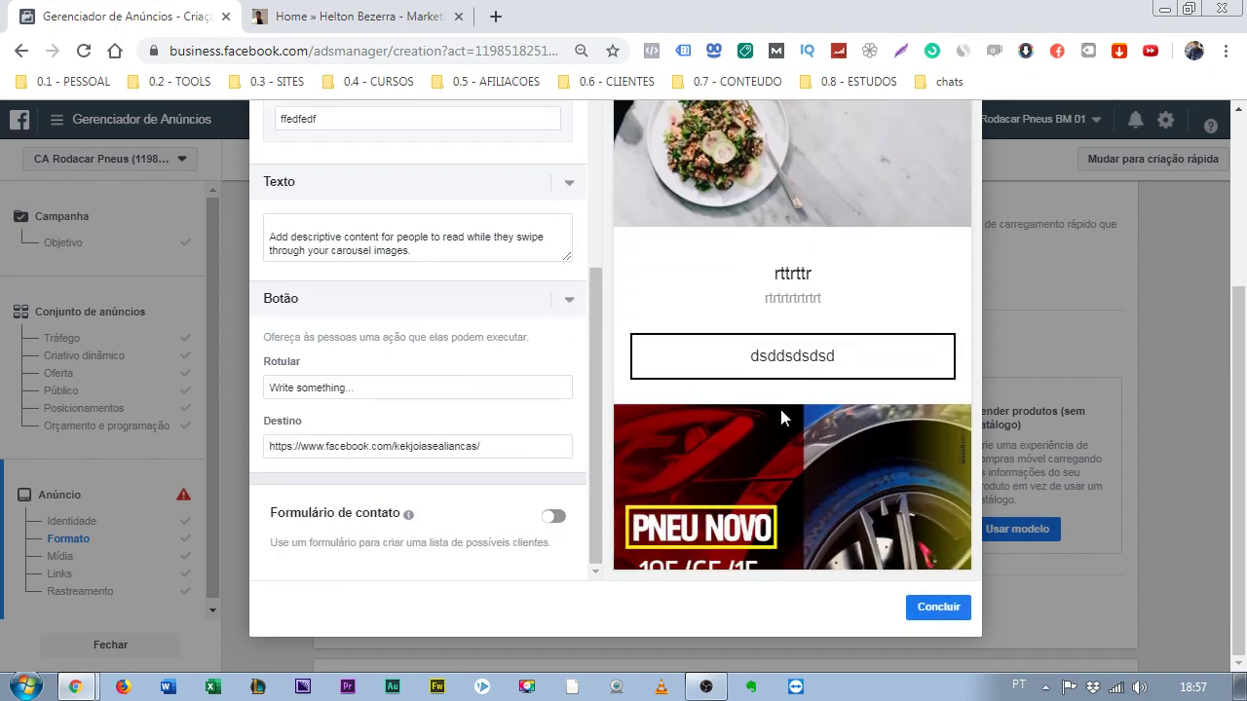
{"action": "scroll", "coordinate": [770, 414], "scroll_direction": "up", "scroll_amount": 5}
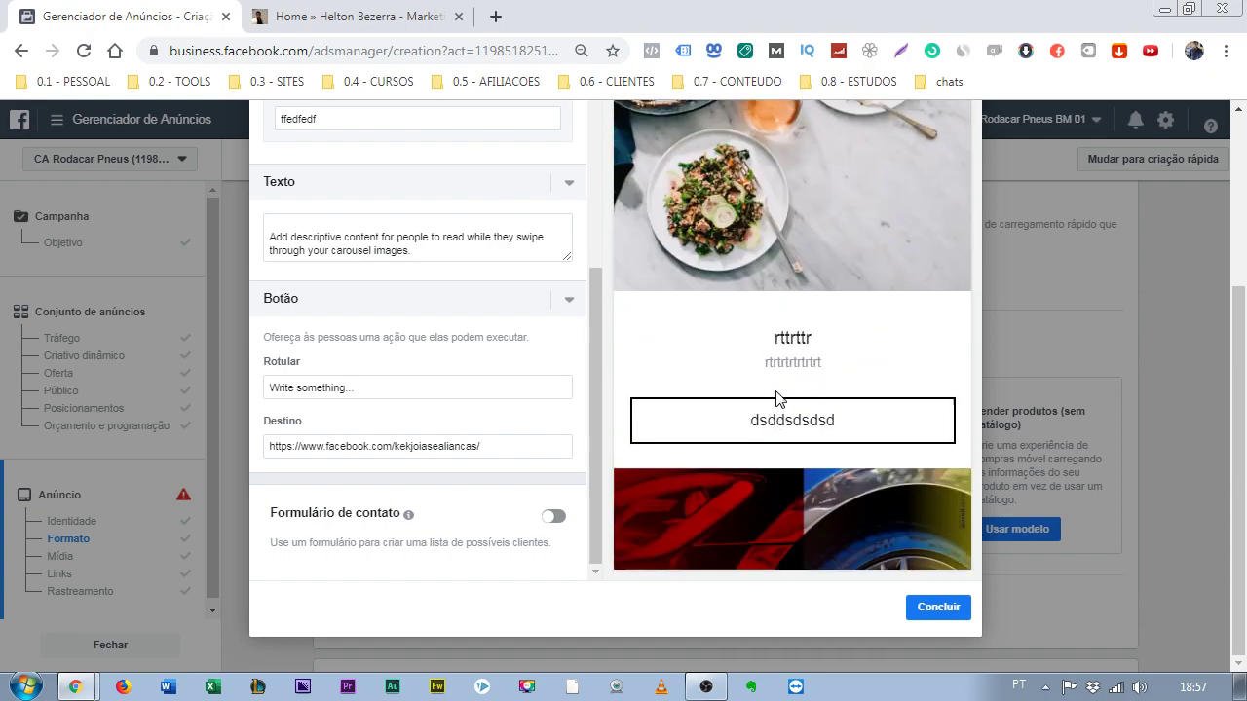
{"action": "scroll", "coordinate": [776, 399], "scroll_direction": "up", "scroll_amount": 1}
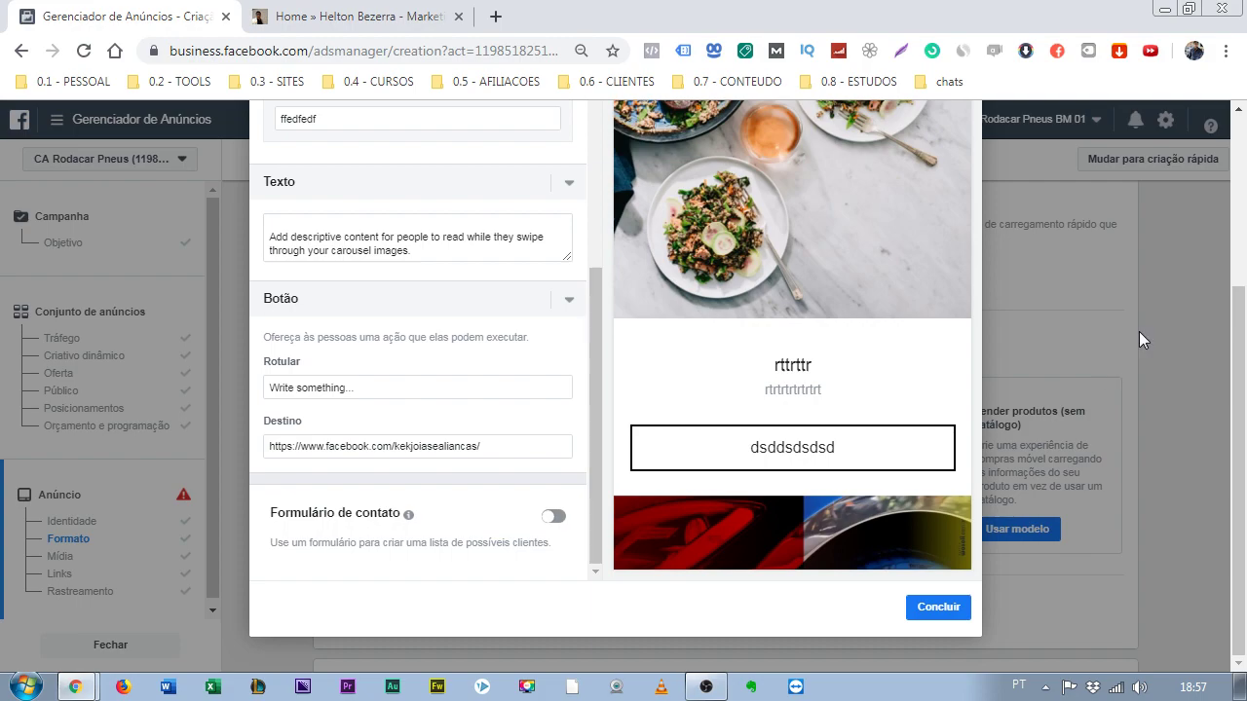
Close the instant experience editor and discard the unsaved changes.
{"action": "scroll", "coordinate": [1014, 275], "scroll_direction": "up", "scroll_amount": 3}
{"action": "left_click", "coordinate": [964, 158]}
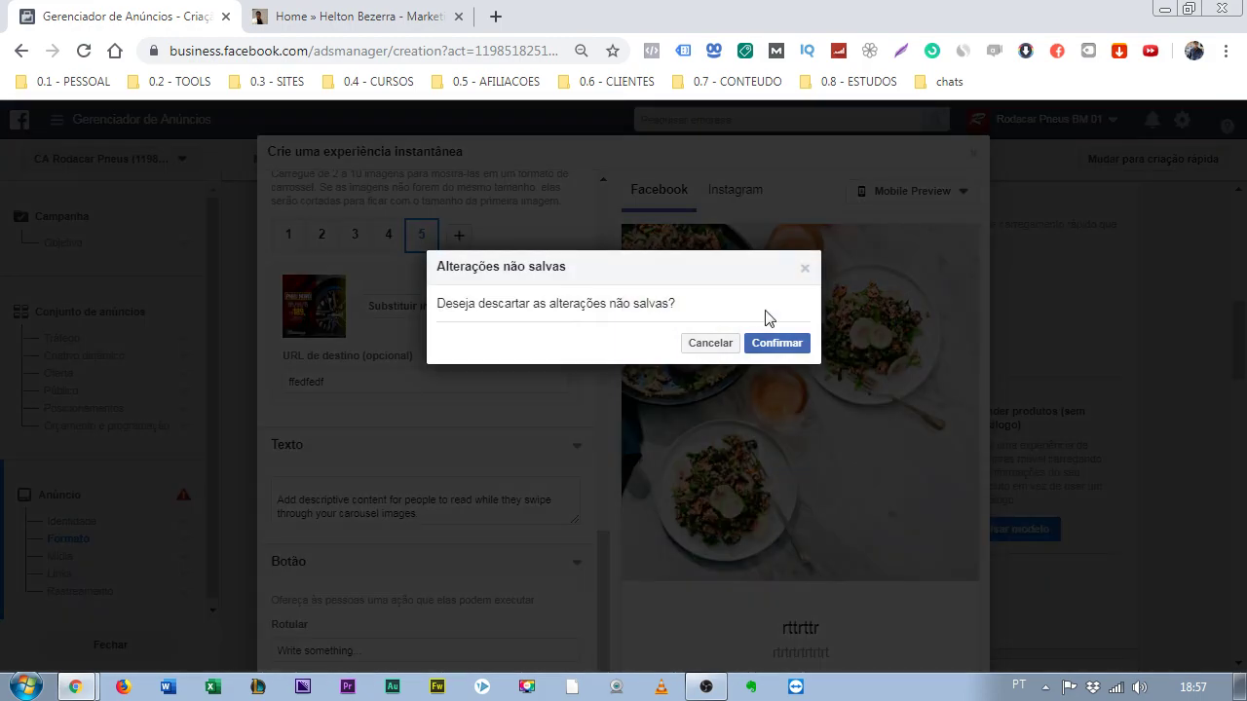
{"action": "left_click", "coordinate": [771, 342]}
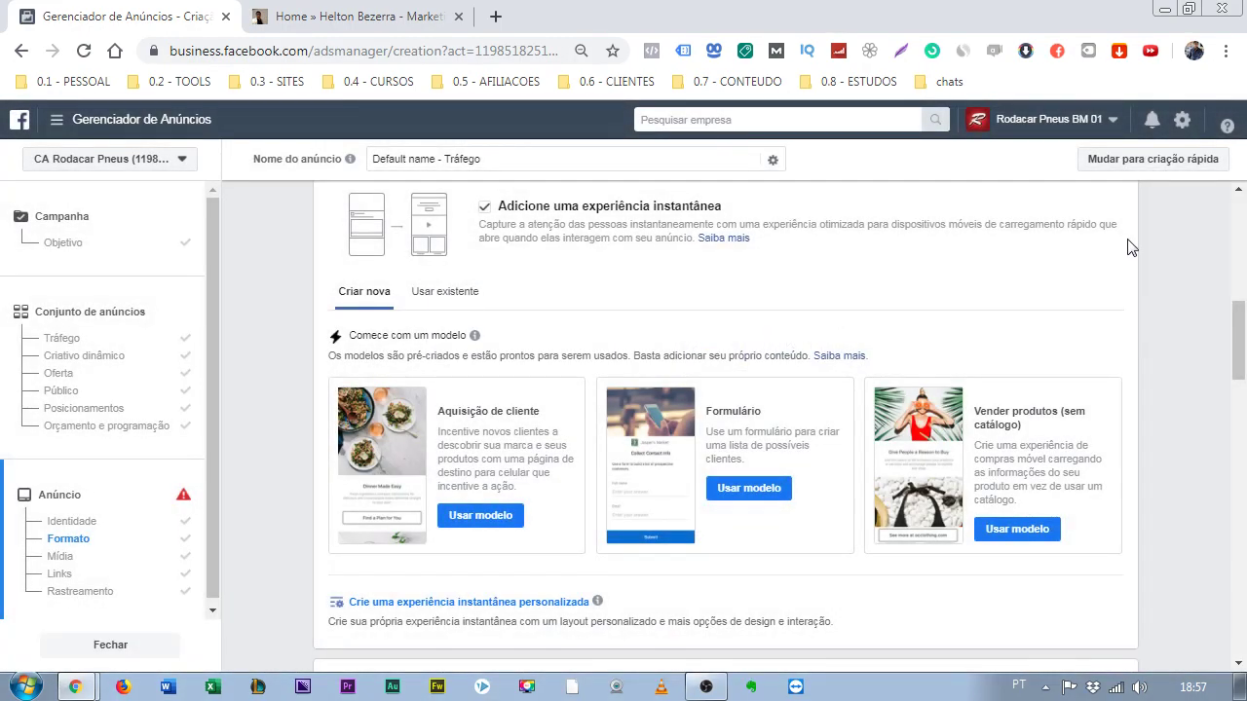
View the ad's identity section and the digital marketing website's home page, and return to Ads Manager.
{"action": "left_click_drag", "start_coordinate": [1232, 327], "coordinate": [1233, 203]}
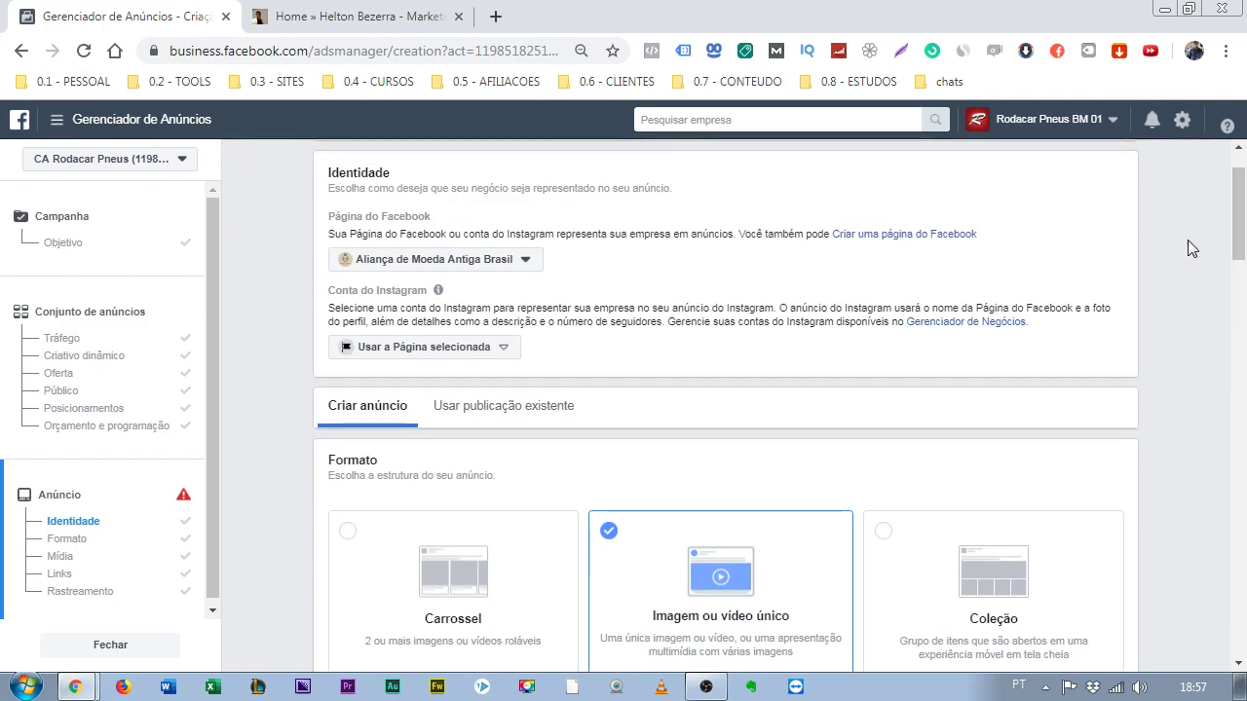
{"action": "scroll", "coordinate": [1241, 209], "scroll_direction": "up", "scroll_amount": 1}
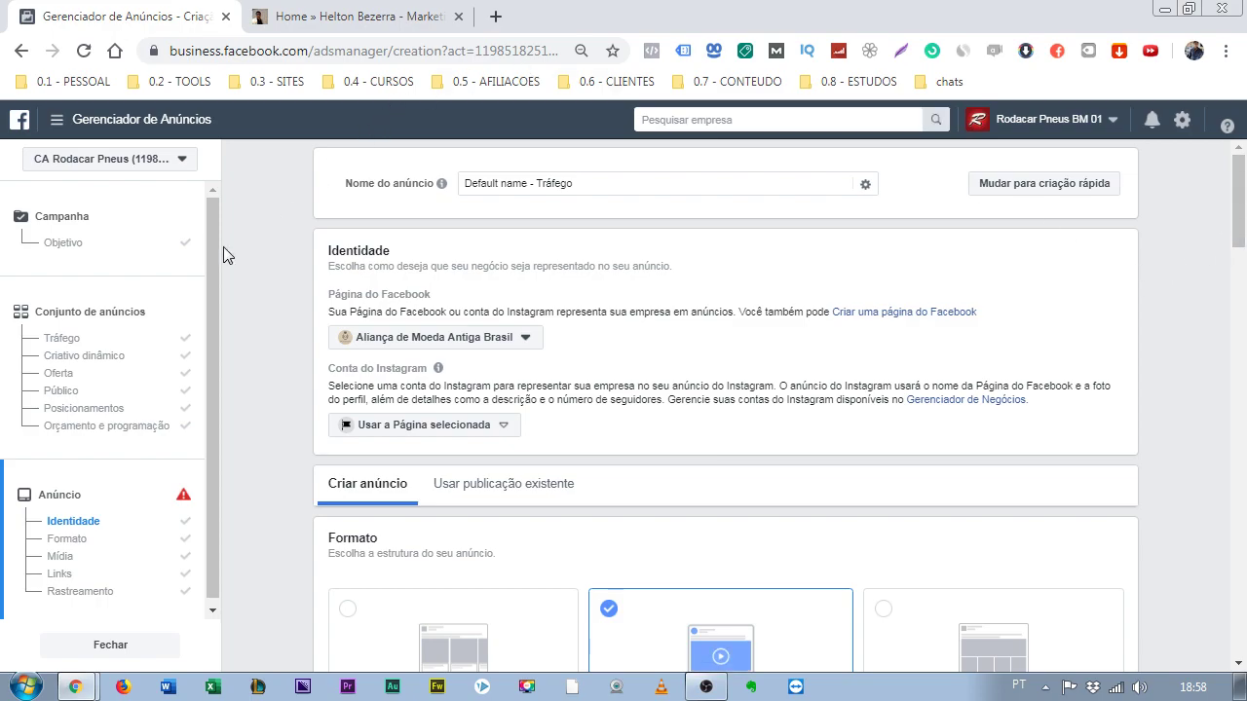
{"action": "left_click", "coordinate": [357, 15]}
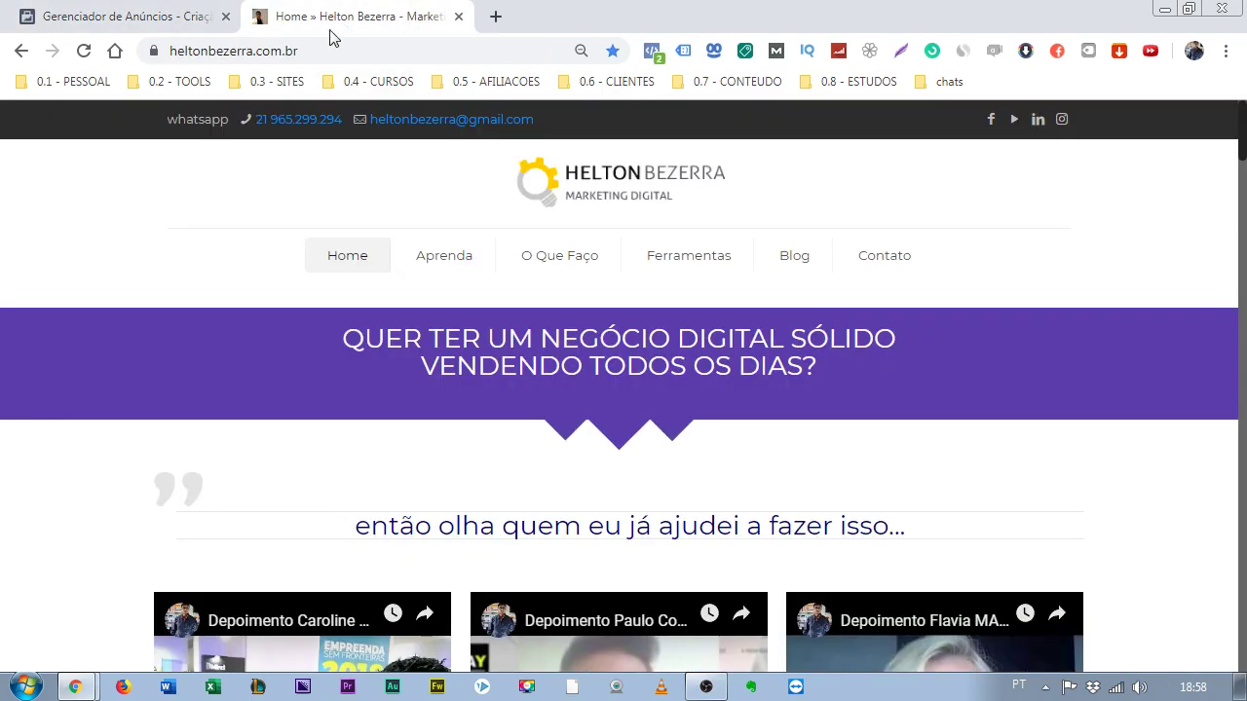
{"action": "left_click", "coordinate": [191, 48]}
{"action": "left_click", "coordinate": [136, 350]}
{"action": "left_click", "coordinate": [161, 9]}
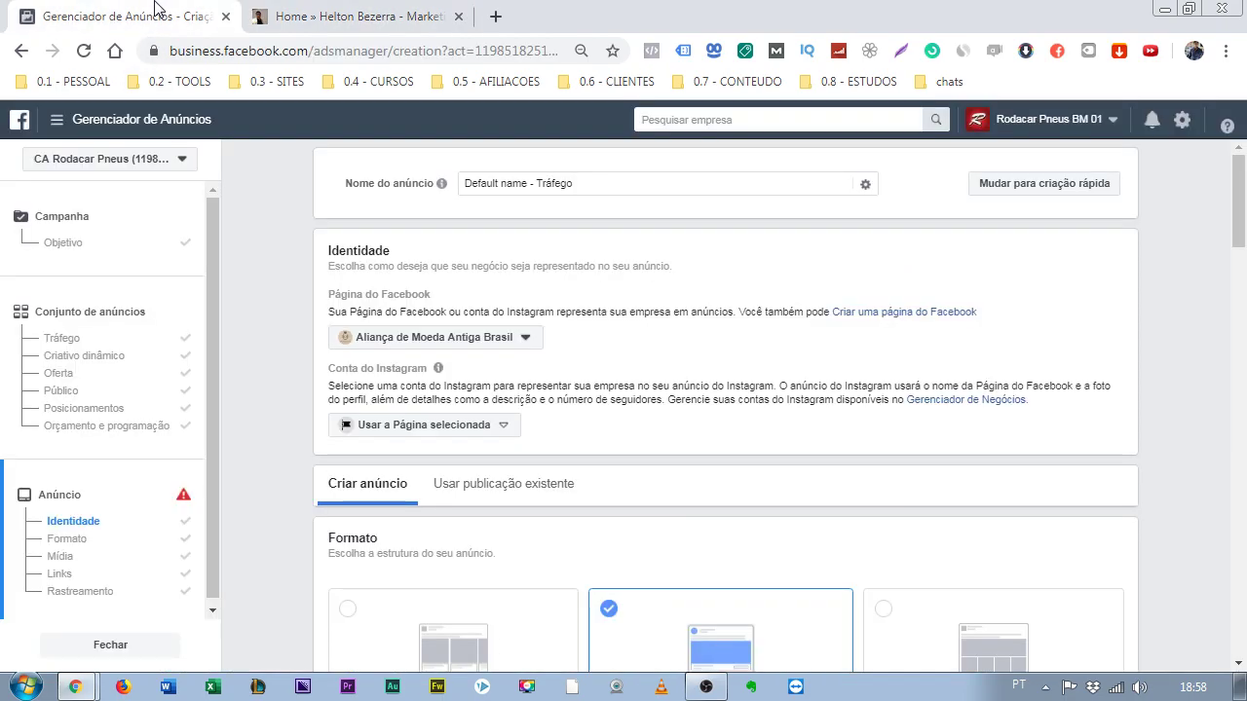